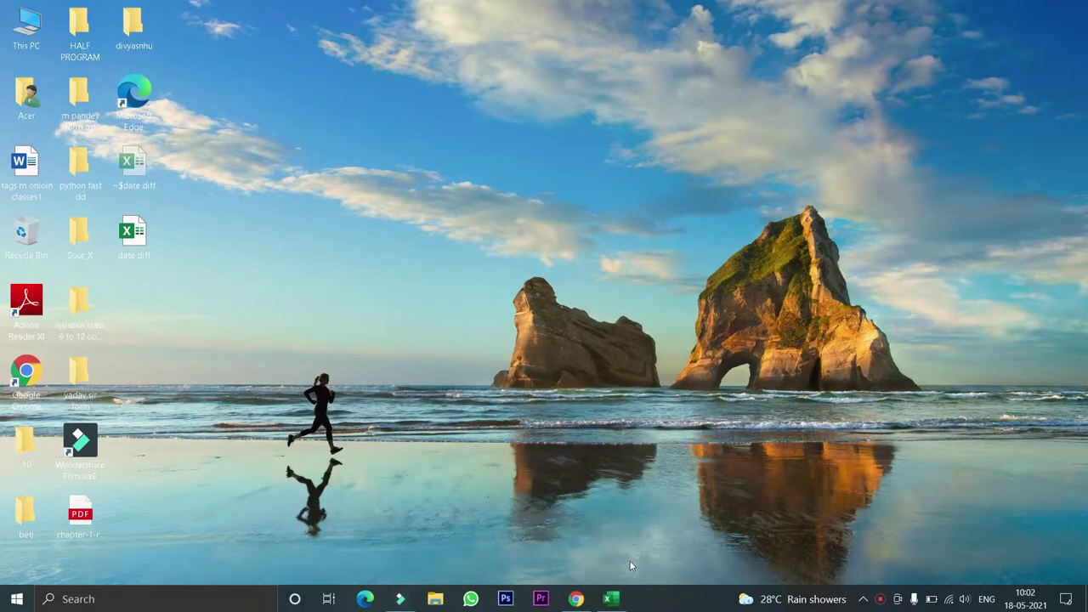
# - Open the 'date diff' workbook from the taskbar to show the date-difference table
pyautogui.click(614, 599)
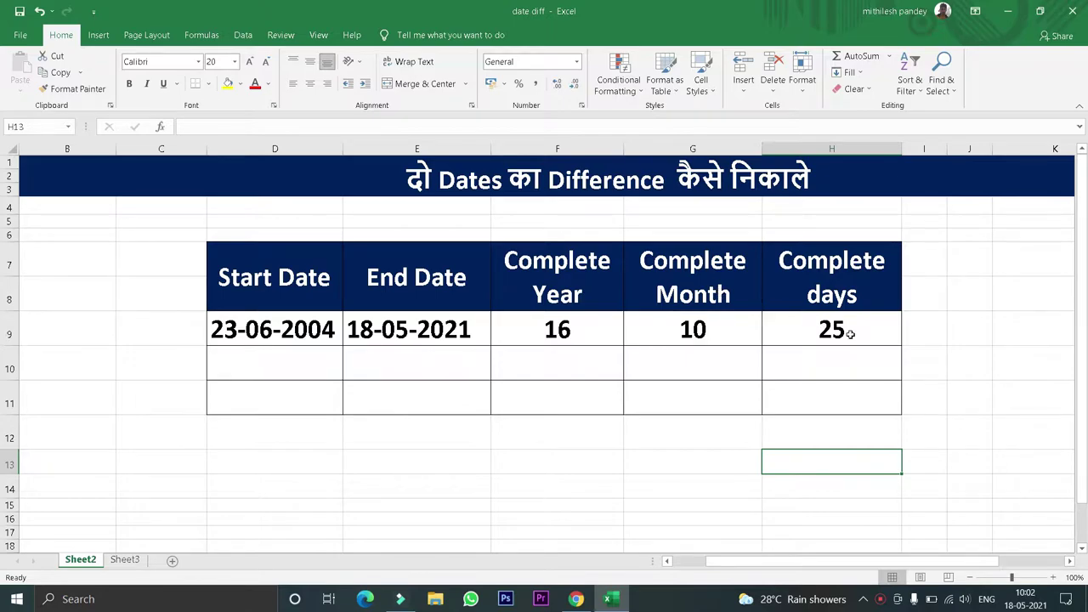
# - Change the start date in D9 from 23-06-2004 to 13-06-2004
pyautogui.click(226, 330)
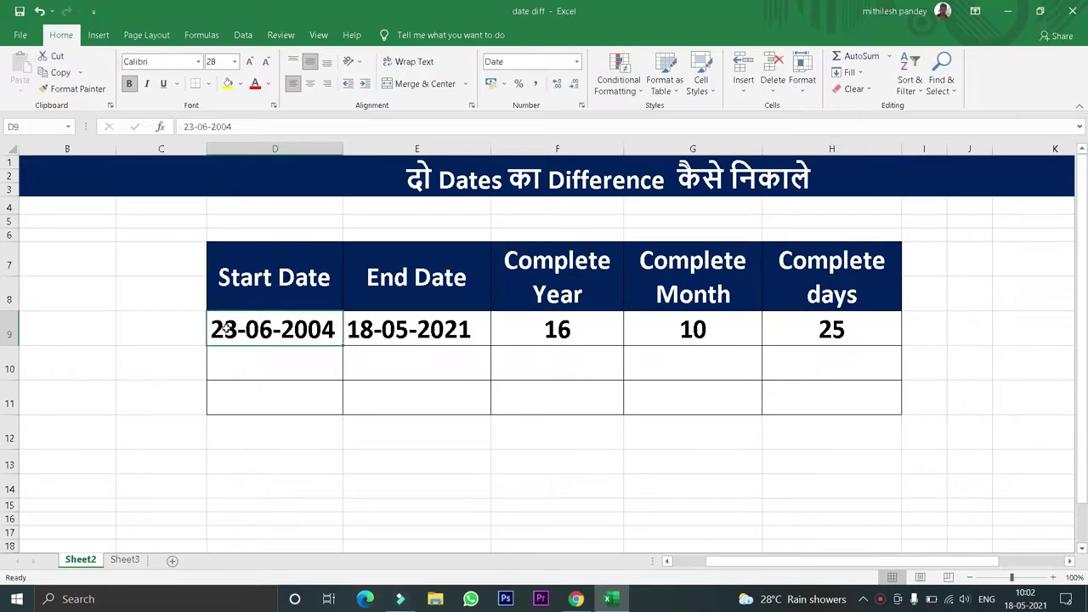
pyautogui.doubleClick(226, 330)
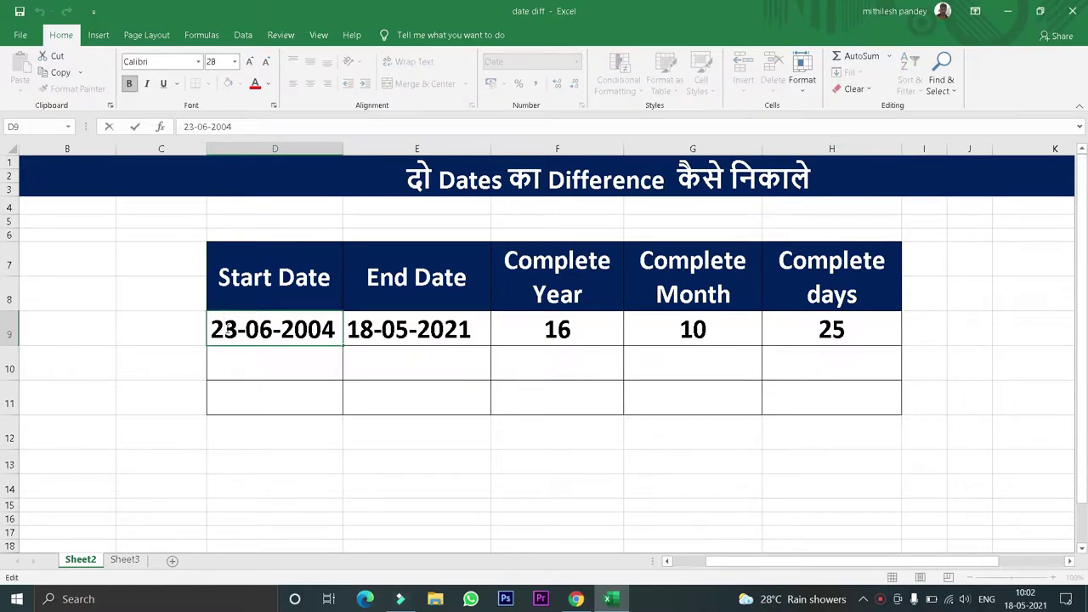
pyautogui.press('BackSpace')
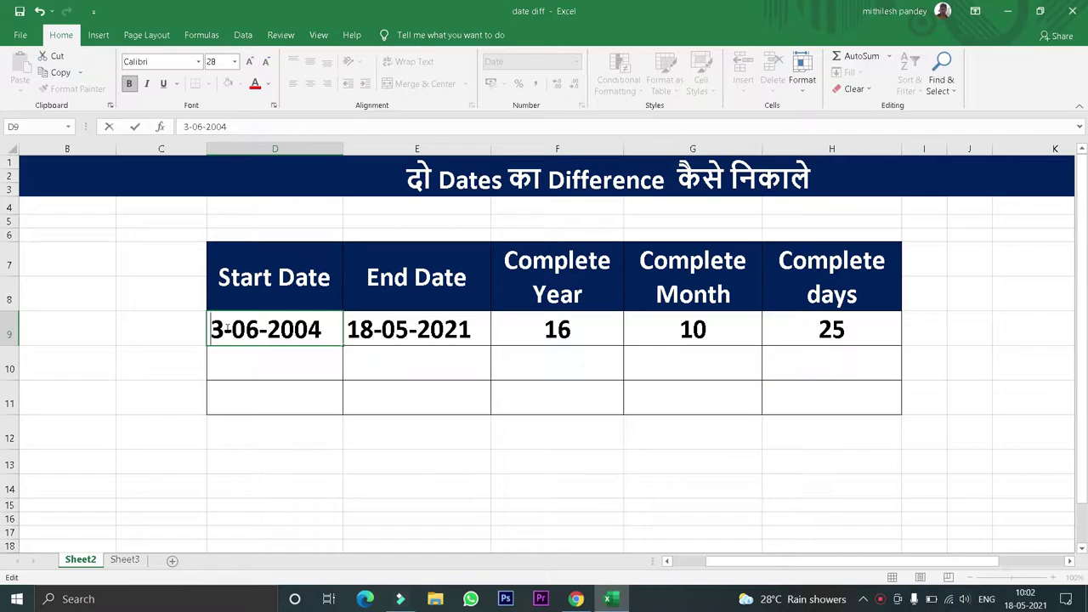
pyautogui.write('1')
pyautogui.press('Return')
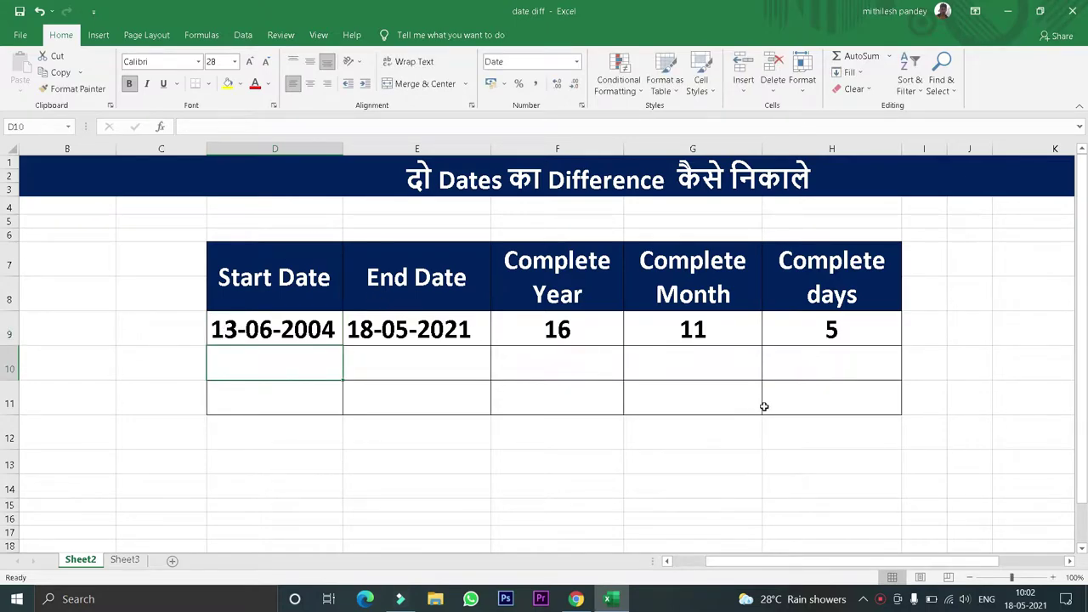
# - Review the Complete days DATEDIF formula in H9, leaving its result at 5
pyautogui.click(780, 330)
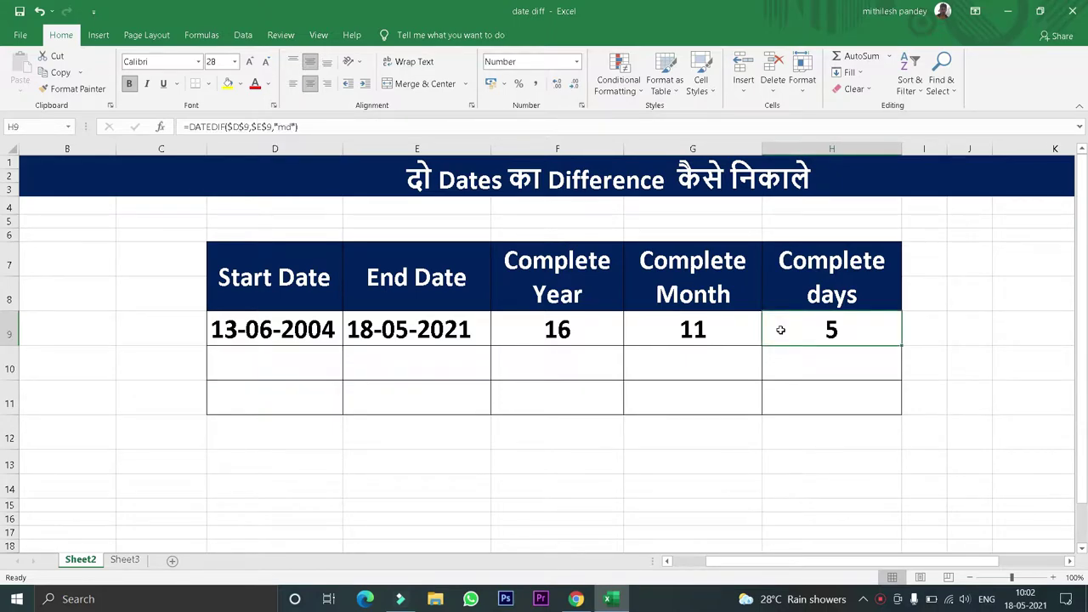
pyautogui.doubleClick(780, 330)
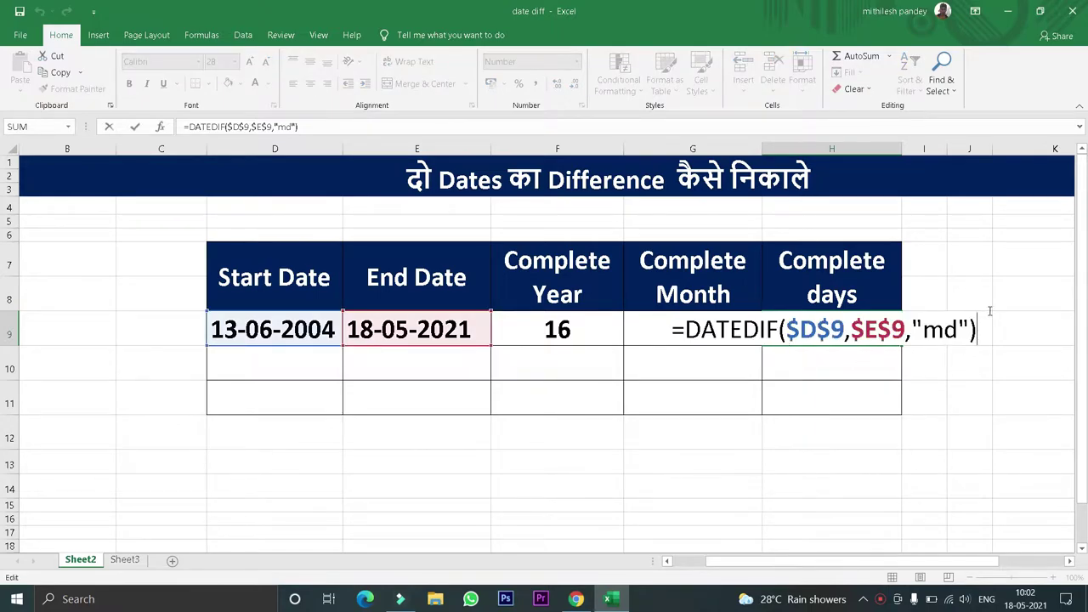
pyautogui.click(984, 285)
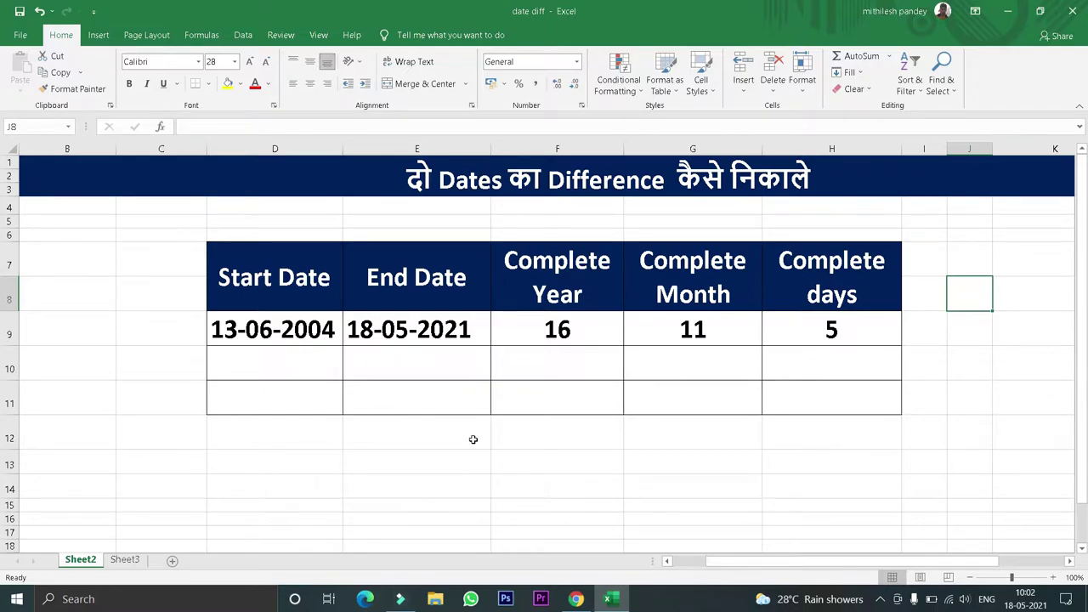
# - Apply the Date format type 14-03-2012 to the empty cells D11:E11
pyautogui.click(337, 493)
pyautogui.click(226, 390)
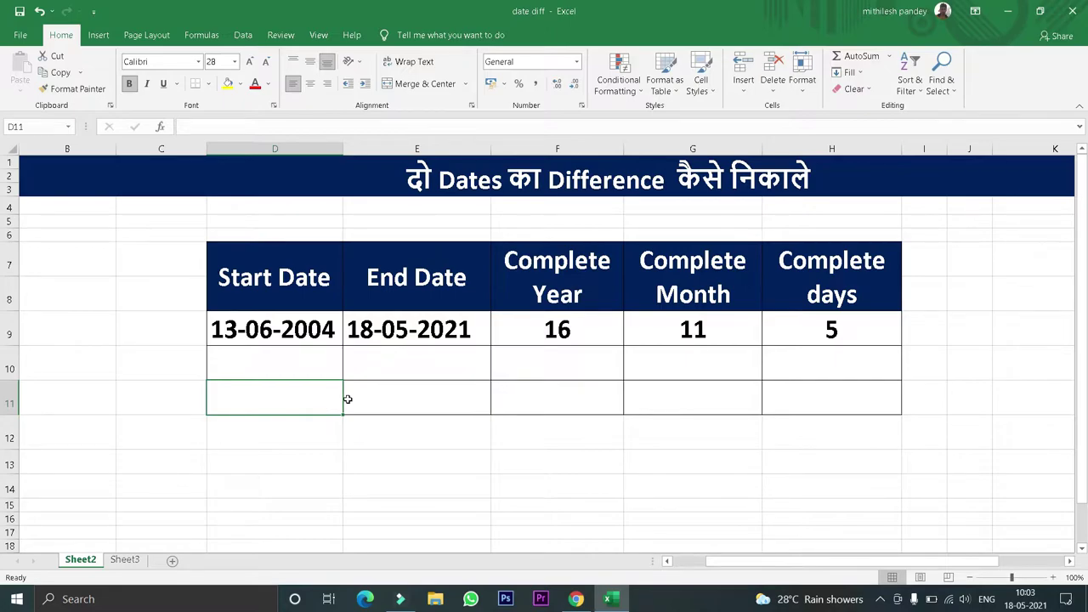
pyautogui.moveTo(329, 403); pyautogui.dragTo(795, 397)
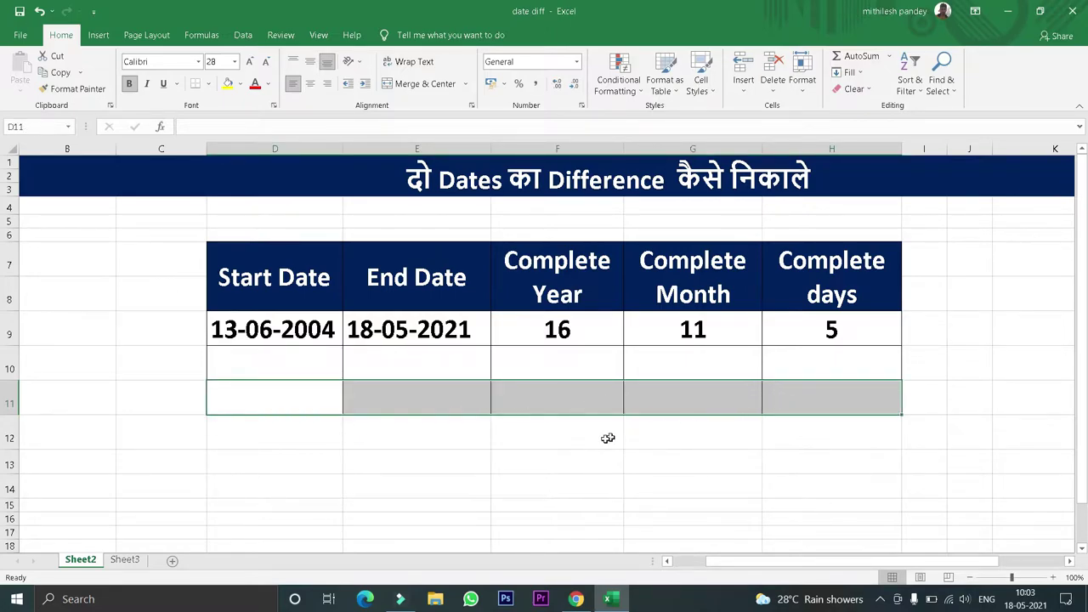
pyautogui.click(509, 458)
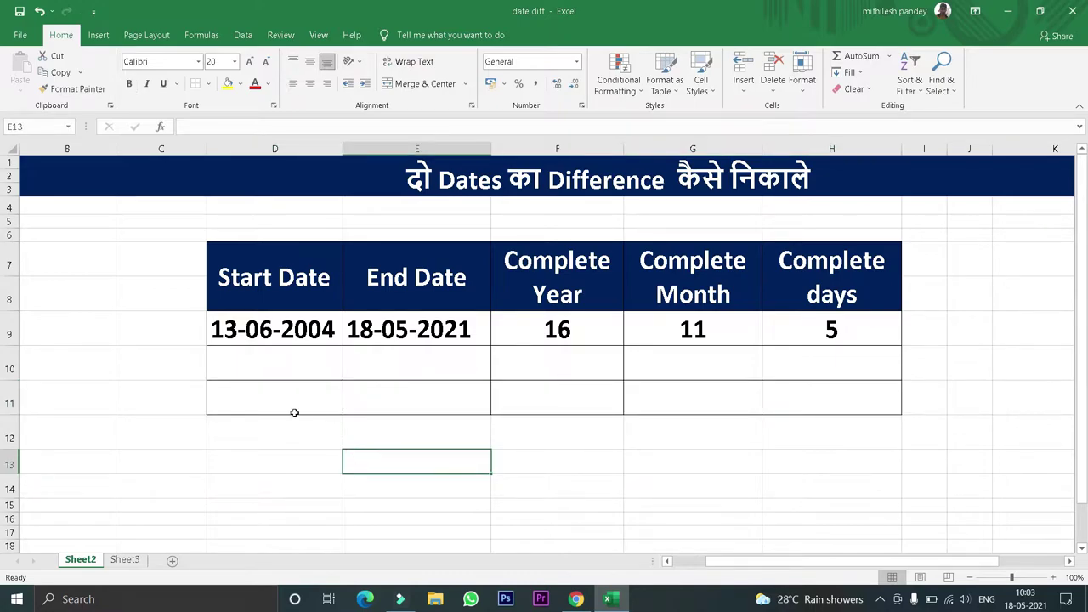
pyautogui.moveTo(266, 403); pyautogui.dragTo(390, 401)
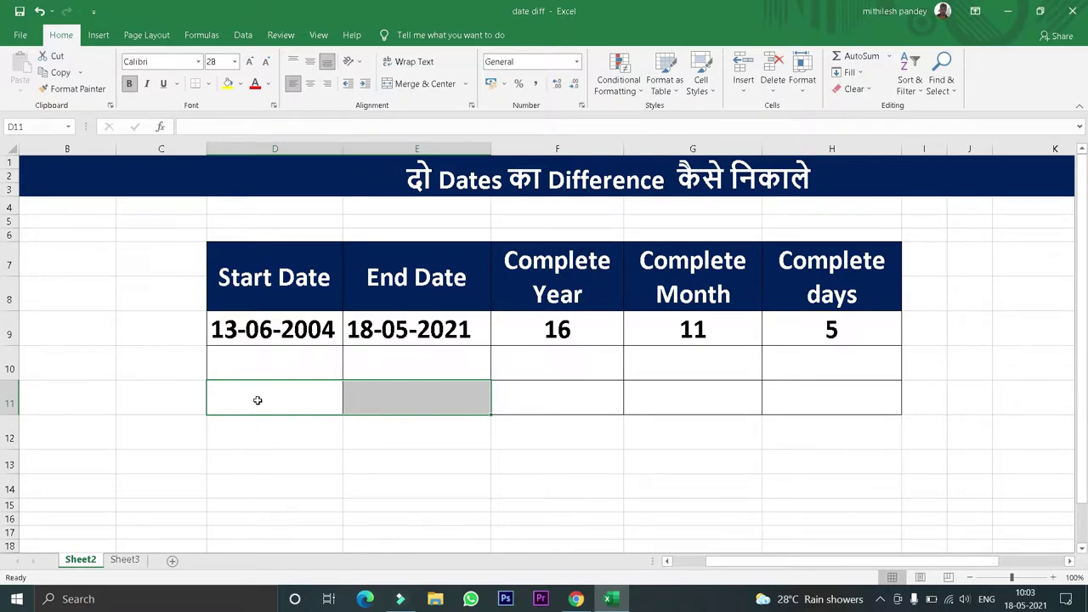
pyautogui.rightClick(387, 410)
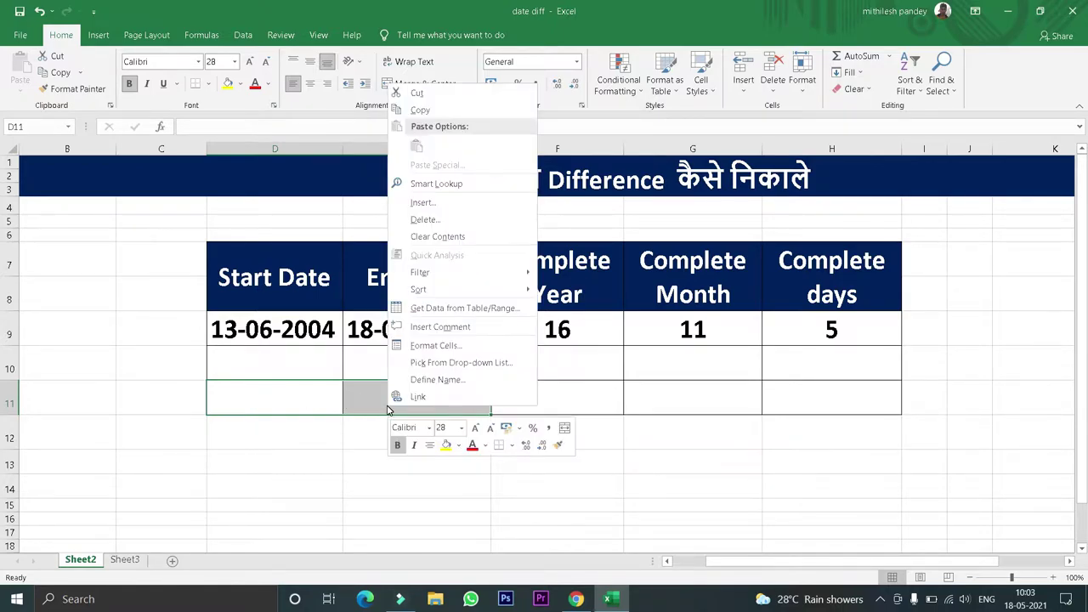
pyautogui.click(414, 347)
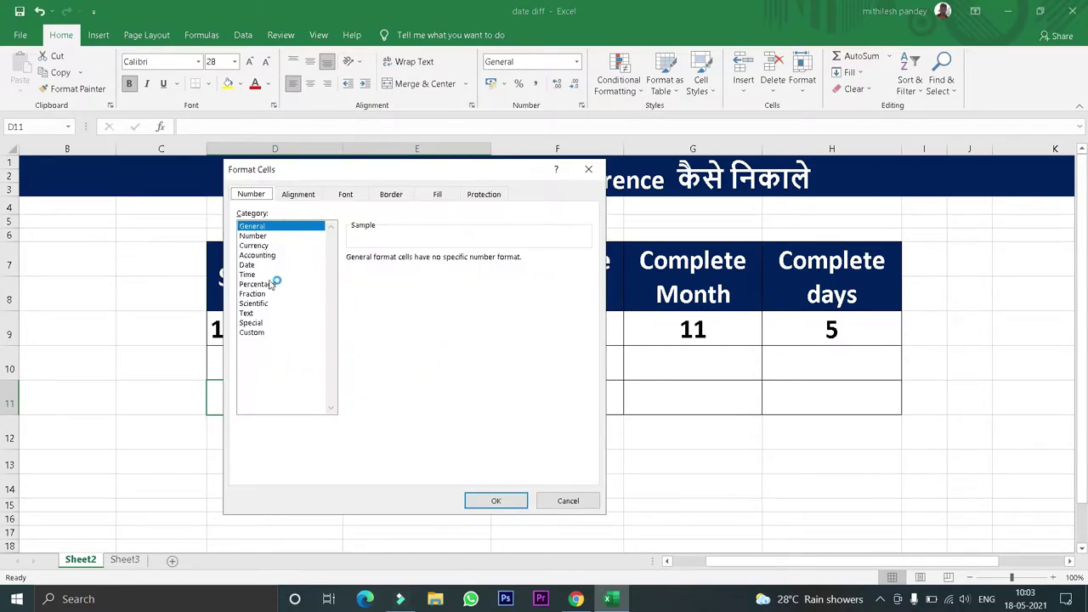
pyautogui.click(248, 265)
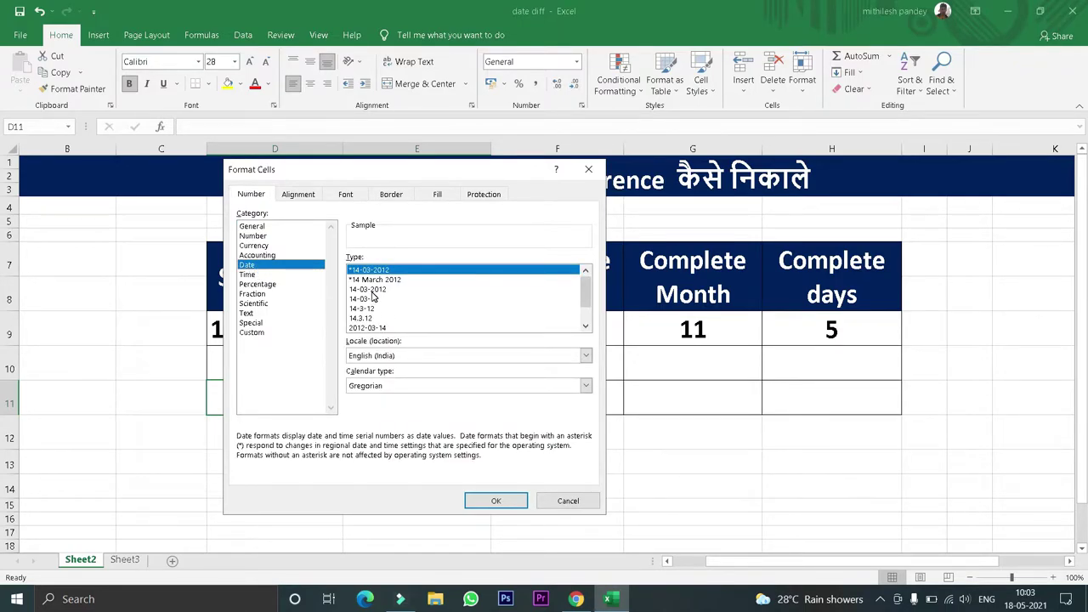
pyautogui.click(372, 290)
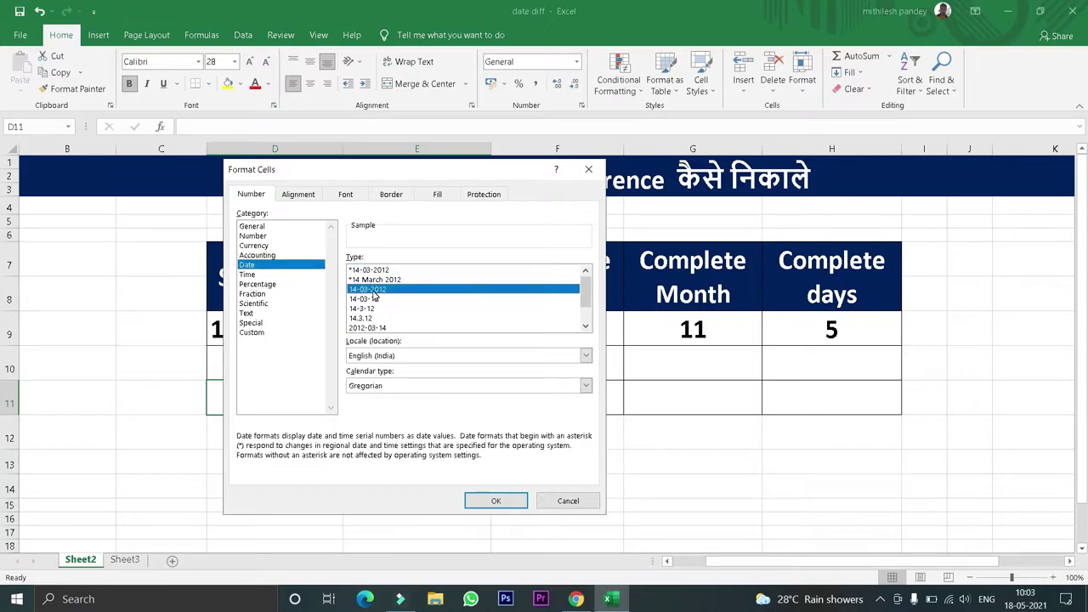
pyautogui.click(493, 504)
pyautogui.click(503, 469)
pyautogui.click(786, 519)
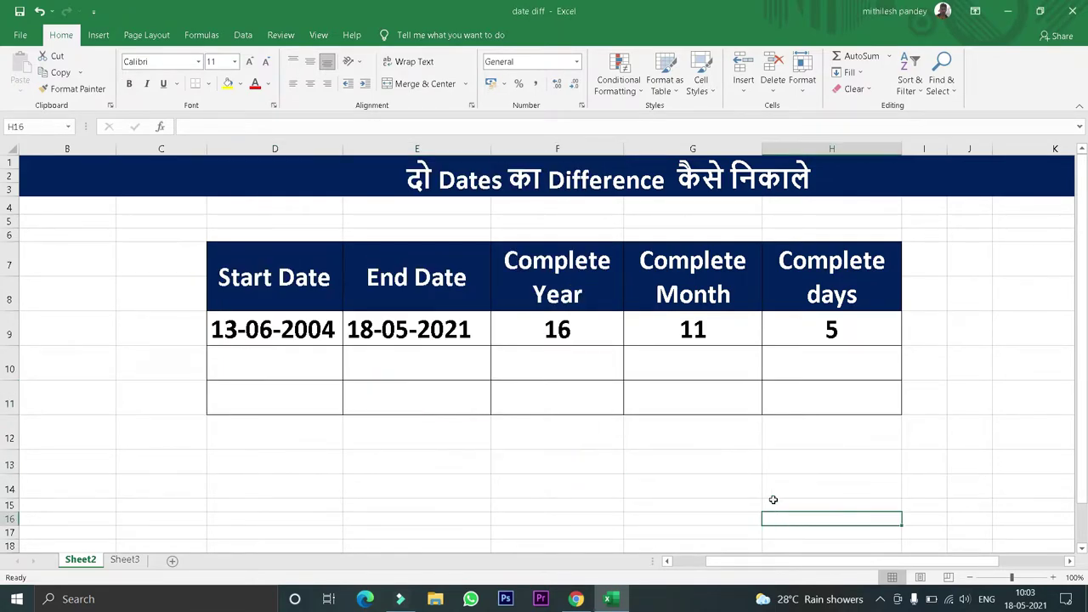
# - Give cells F11:H11 the Number format with red negative numbers
pyautogui.moveTo(545, 399); pyautogui.dragTo(794, 408)
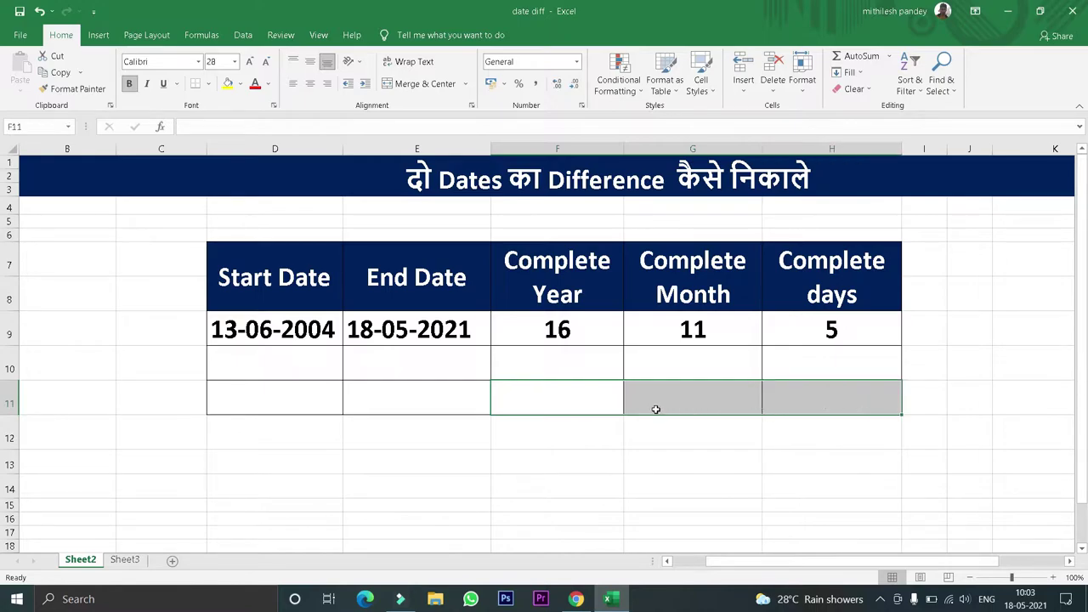
pyautogui.rightClick(580, 406)
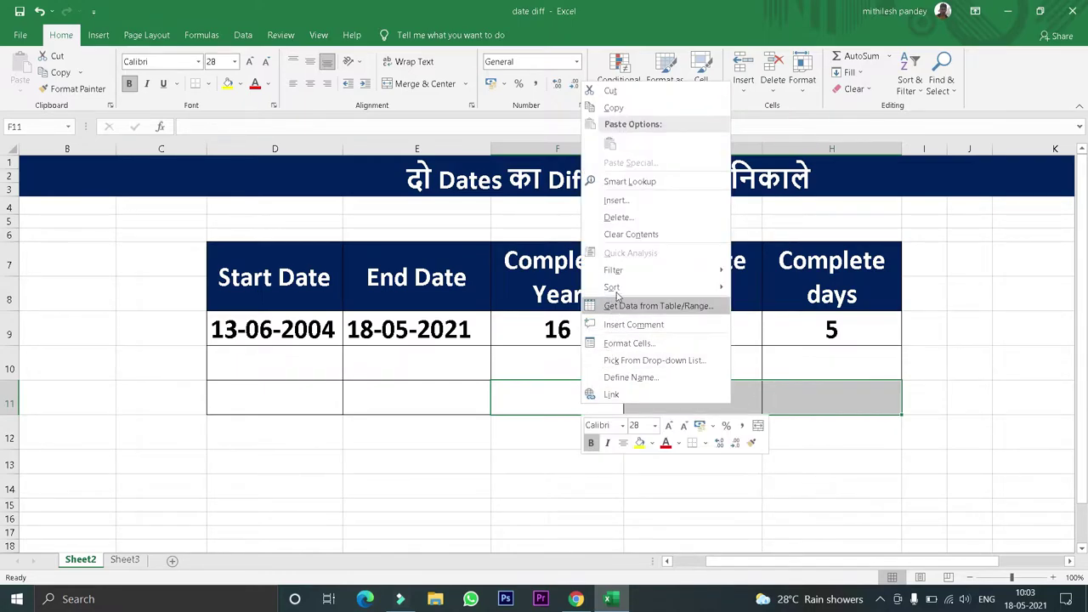
pyautogui.click(643, 344)
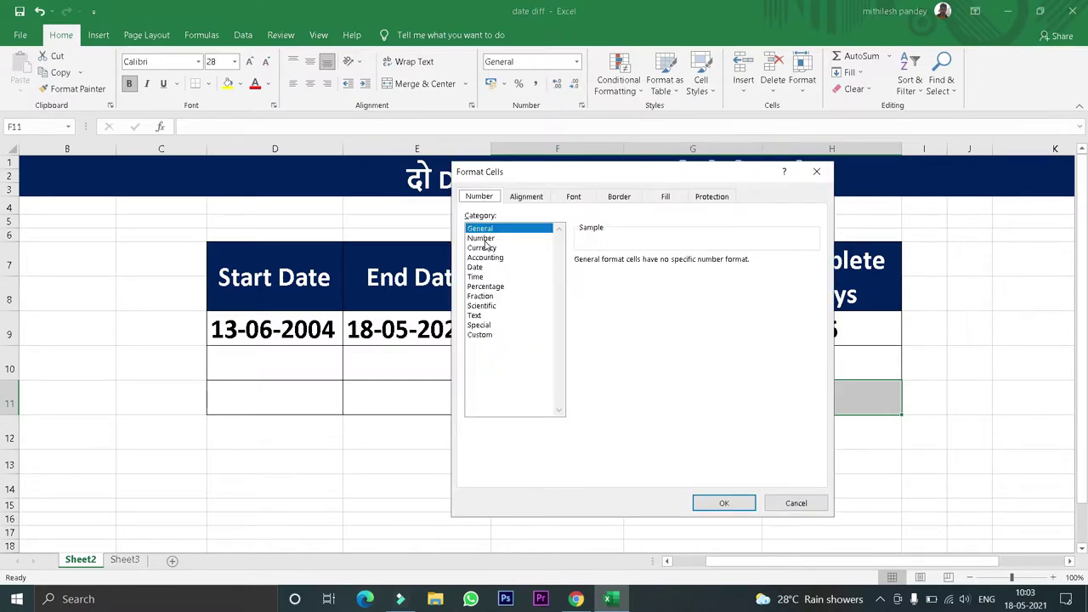
pyautogui.click(484, 240)
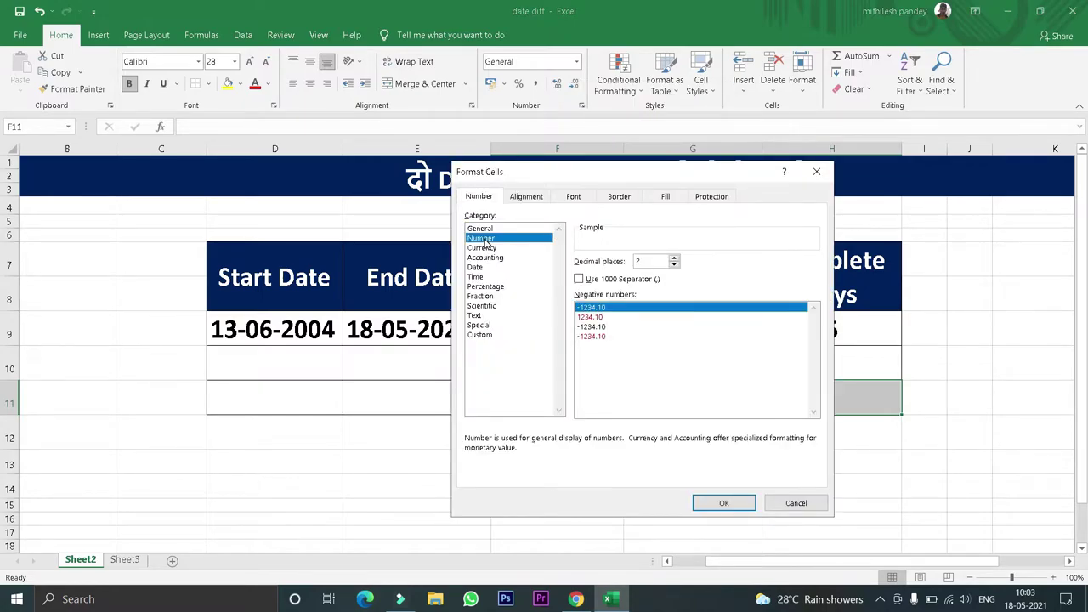
pyautogui.click(596, 318)
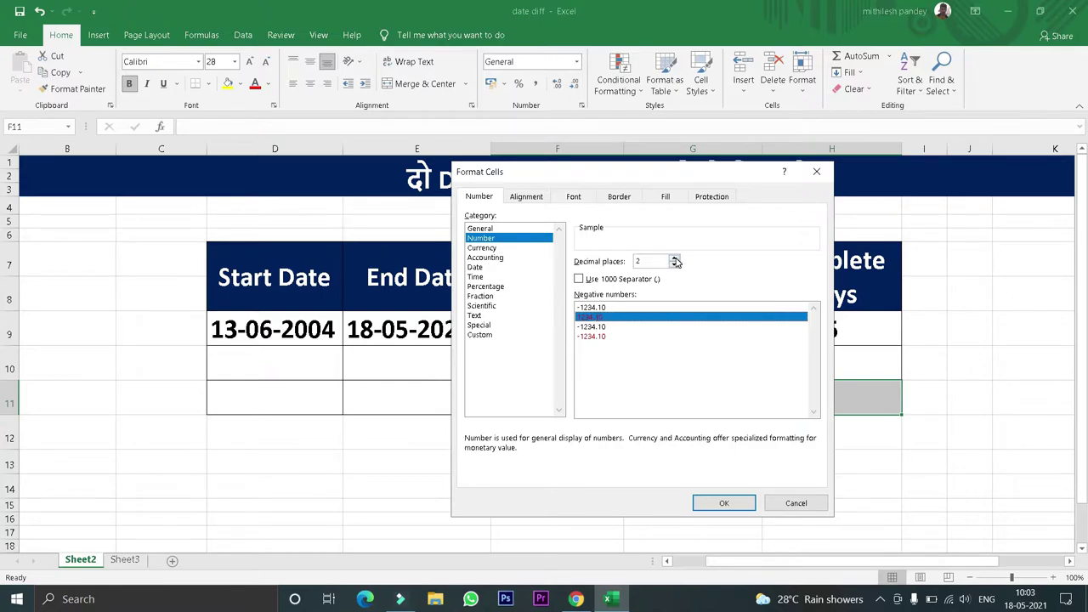
# - Set the Number format's decimal places to 0 and apply it
pyautogui.click(676, 260)
pyautogui.click(674, 260)
pyautogui.click(674, 259)
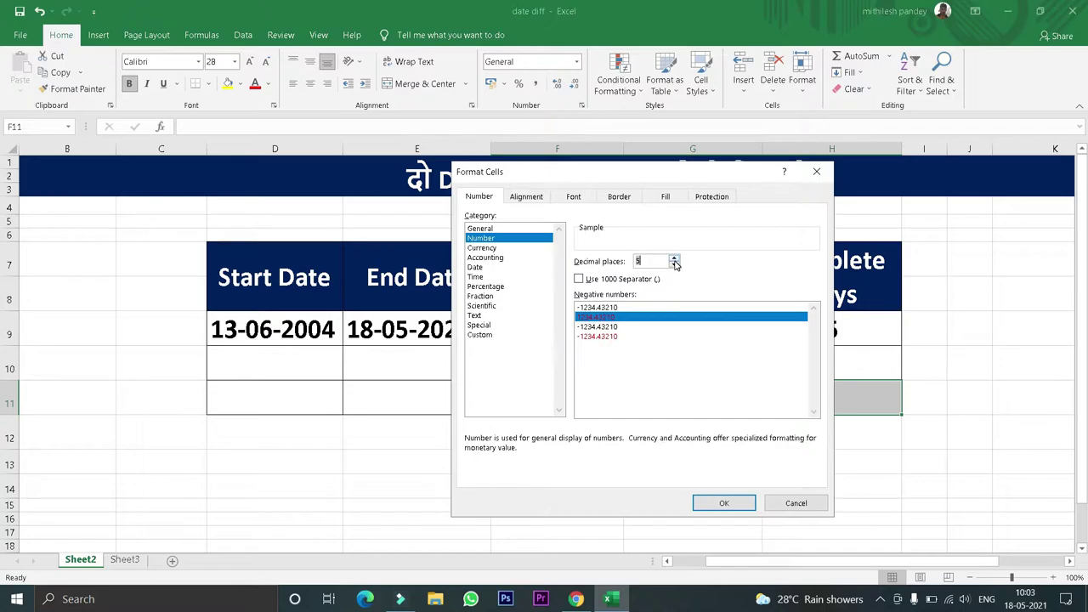
pyautogui.click(674, 260)
pyautogui.click(675, 259)
pyautogui.click(675, 260)
pyautogui.click(674, 259)
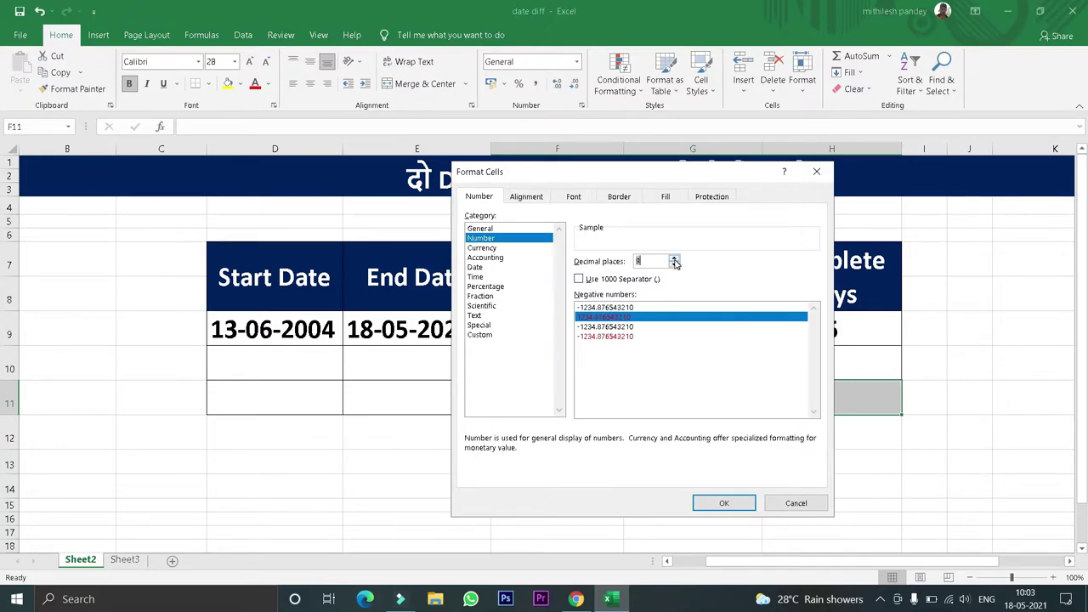
pyautogui.click(676, 267)
pyautogui.click(676, 267)
pyautogui.click(676, 266)
pyautogui.click(676, 267)
pyautogui.click(676, 267)
pyautogui.click(676, 267)
pyautogui.click(675, 267)
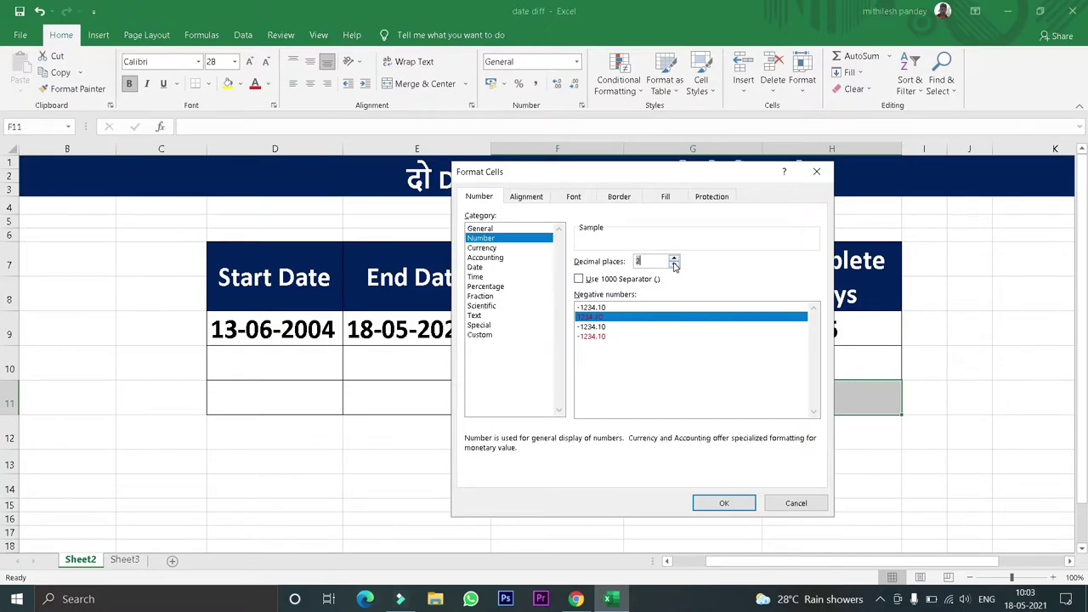
pyautogui.click(676, 267)
pyautogui.click(676, 267)
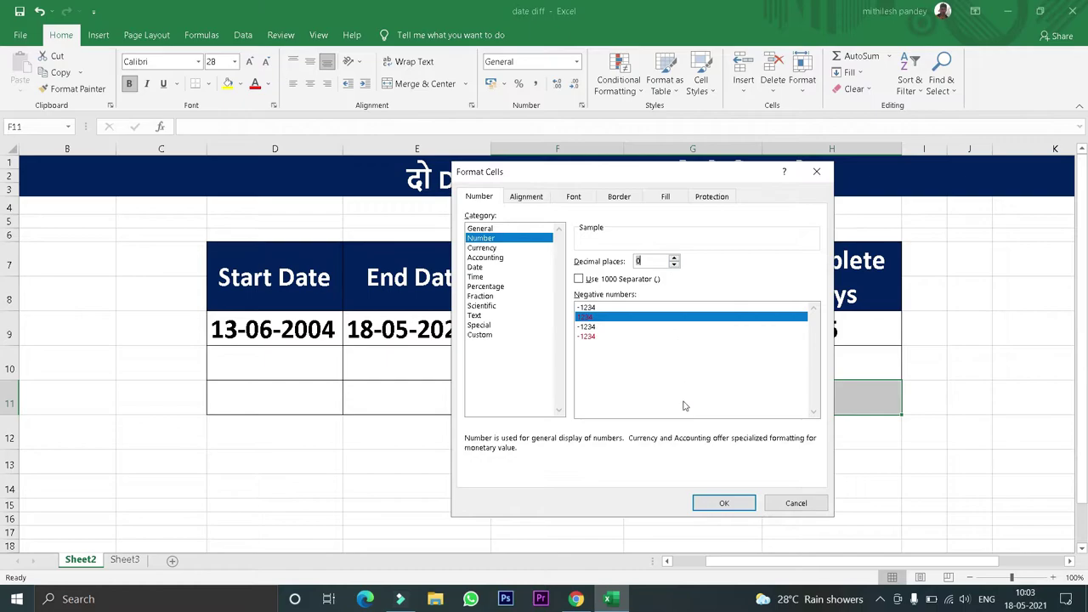
pyautogui.click(722, 505)
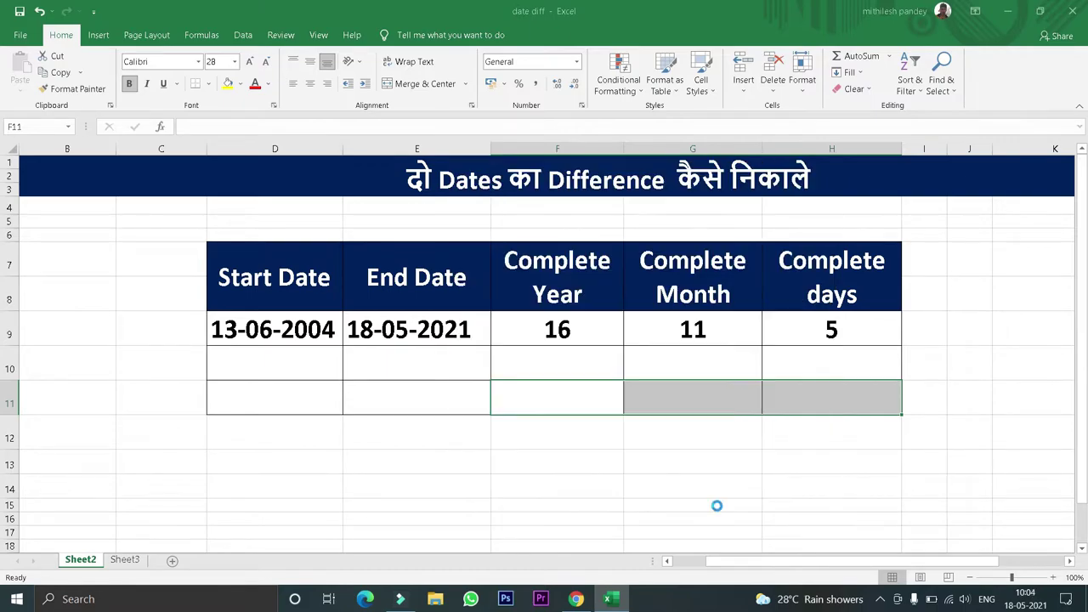
pyautogui.click(583, 479)
pyautogui.click(276, 394)
pyautogui.moveTo(276, 394); pyautogui.dragTo(399, 401)
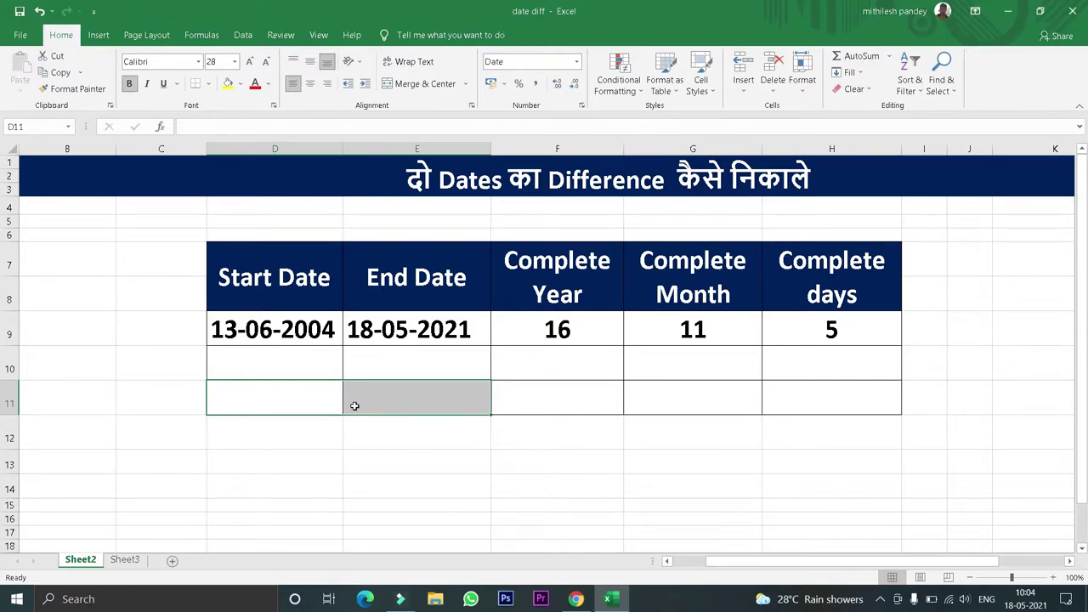
pyautogui.moveTo(564, 405); pyautogui.dragTo(786, 400)
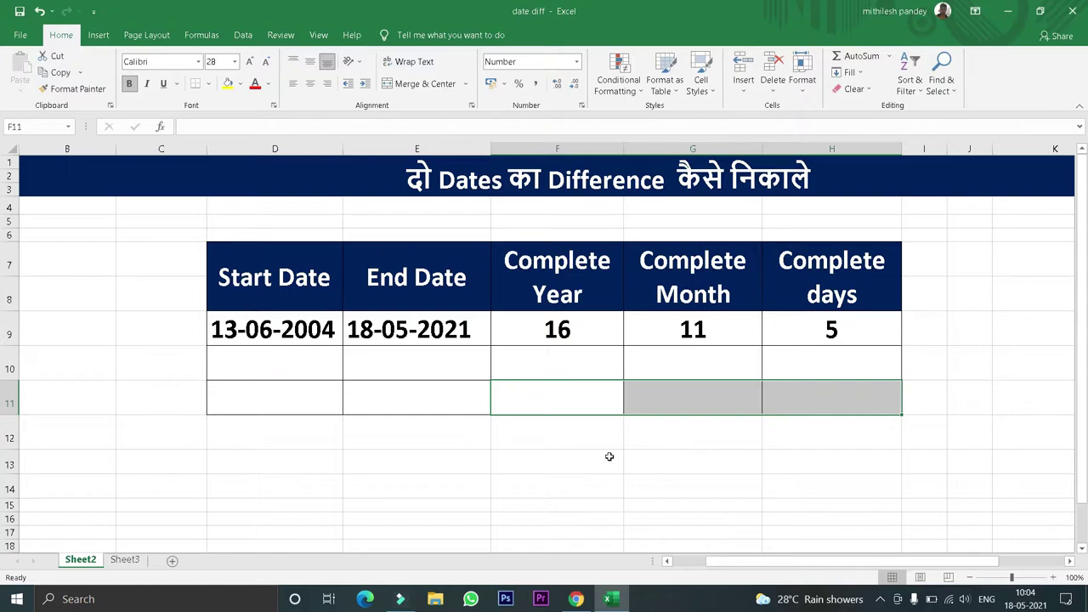
pyautogui.click(450, 457)
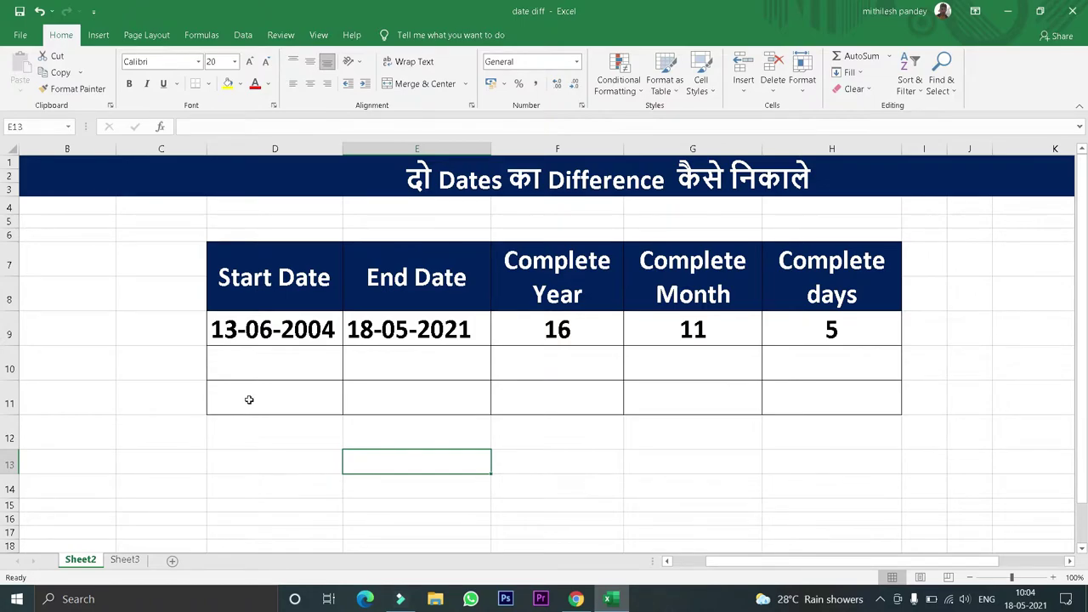
pyautogui.click(249, 400)
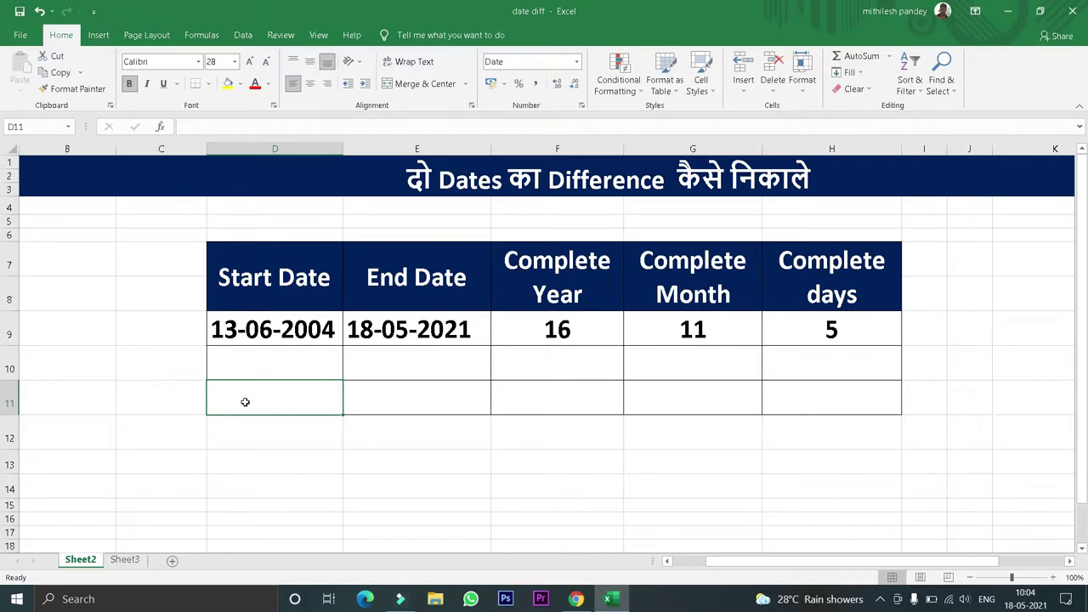
# - Enter 13-06-2004 in D11 and =today() in E11, which shows 18-05-2021
pyautogui.write('13-0')
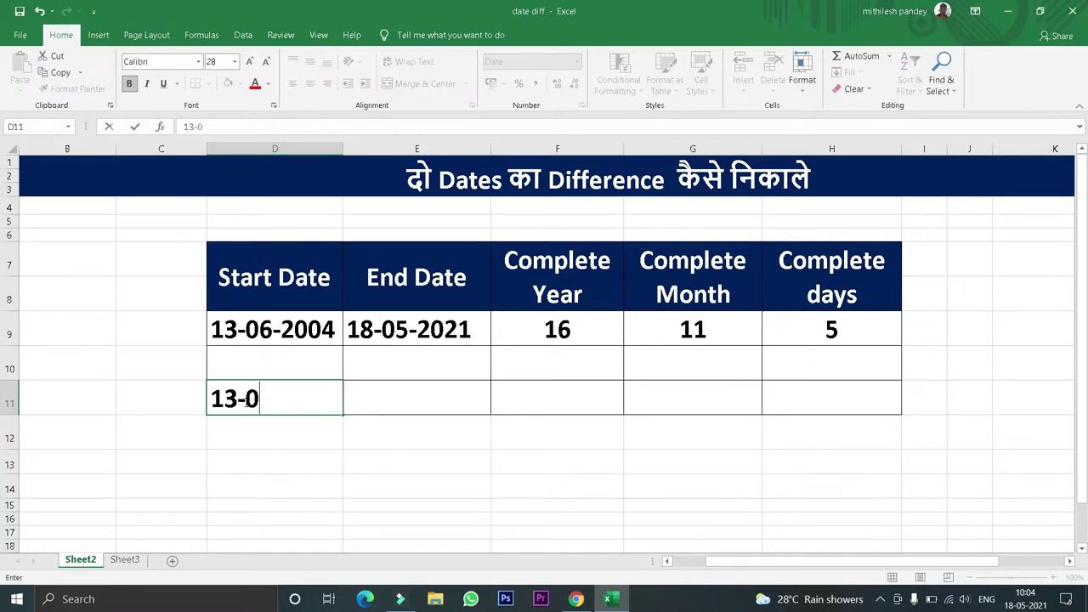
pyautogui.write('6-')
pyautogui.write('2004')
pyautogui.press('Return')
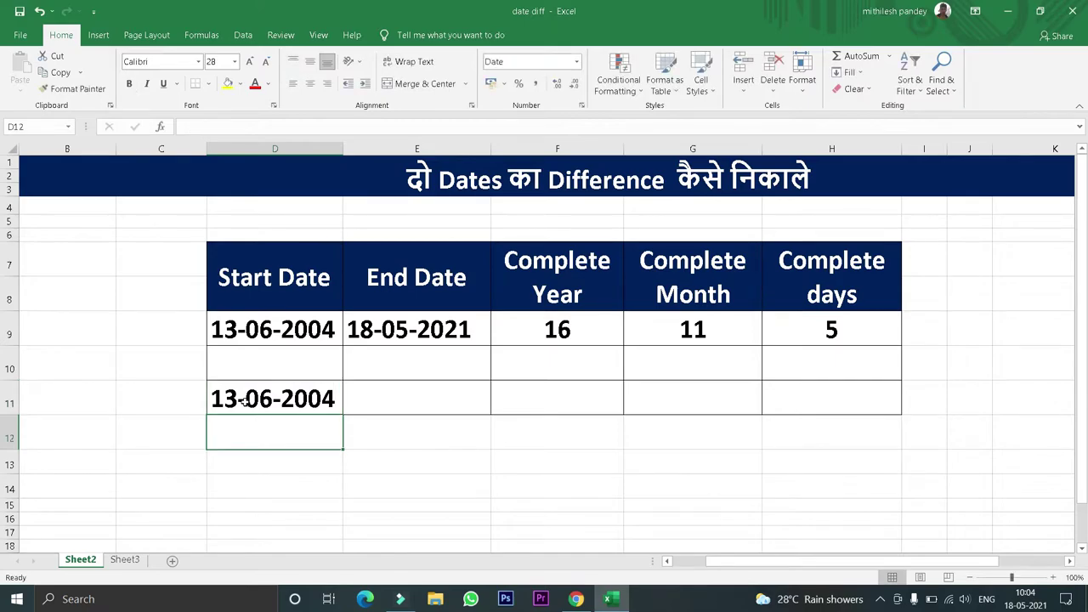
pyautogui.click(377, 396)
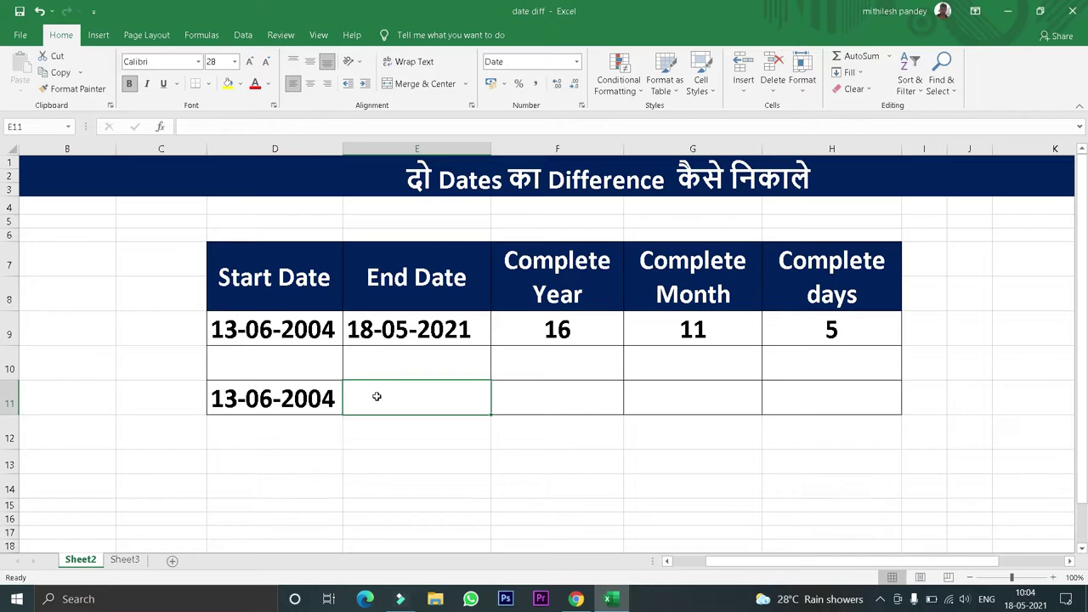
pyautogui.write('=')
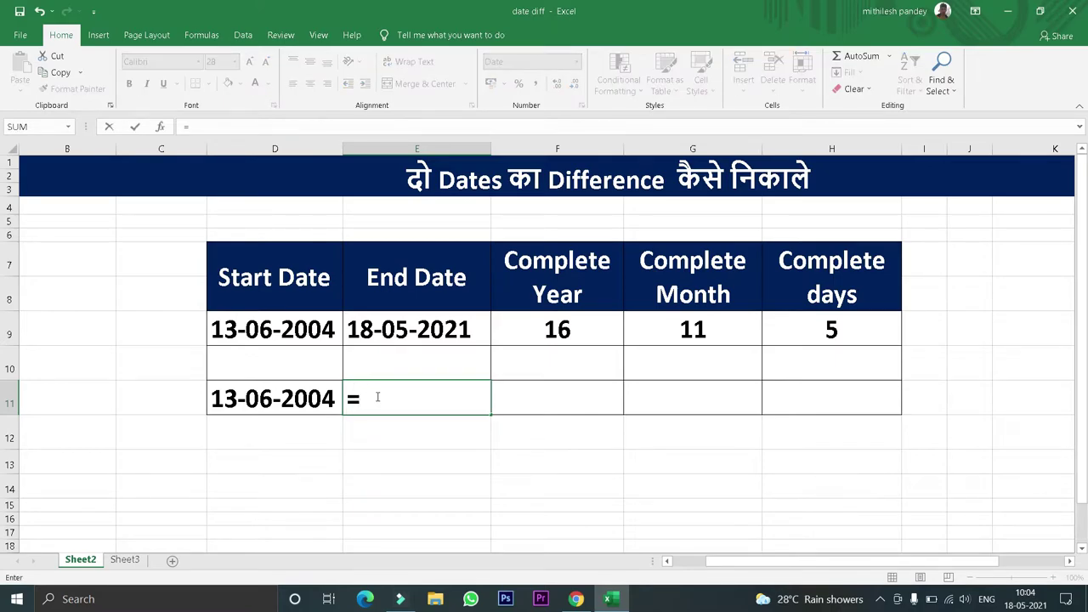
pyautogui.write('today')
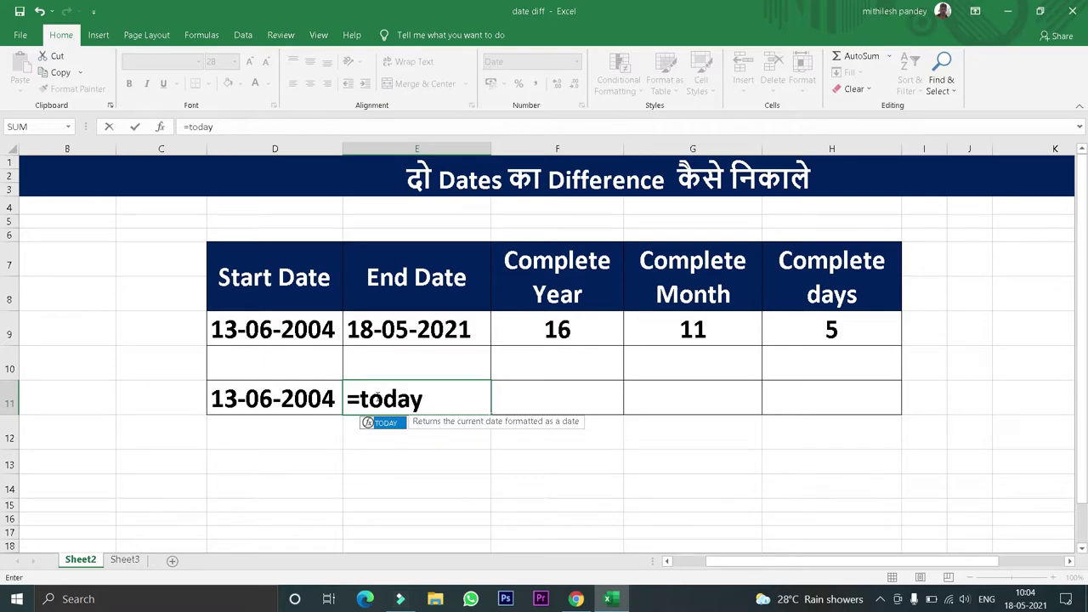
pyautogui.write('()')
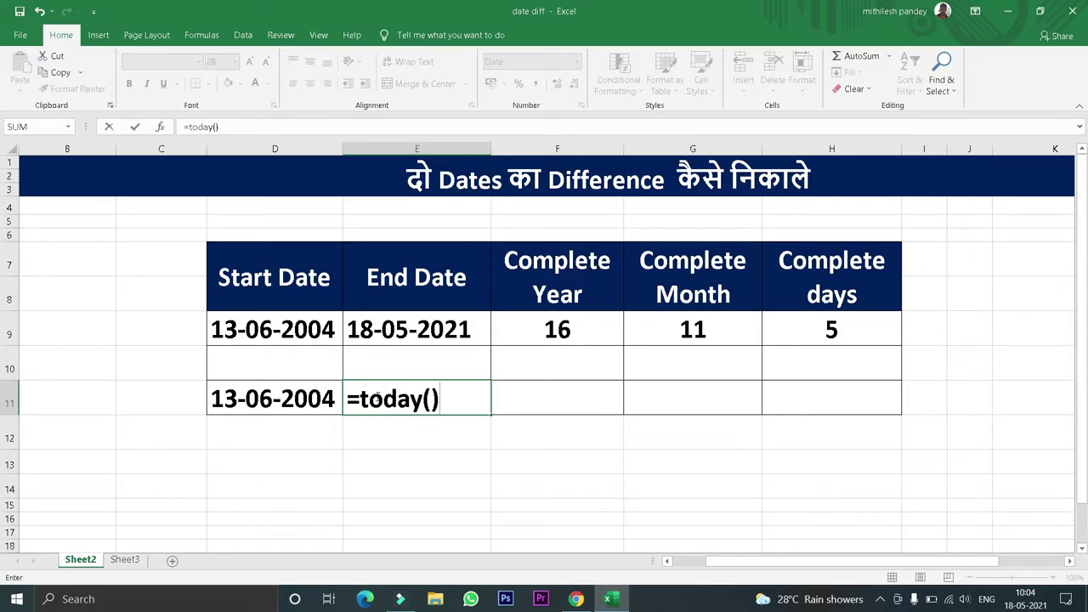
pyautogui.press('Return')
pyautogui.click(413, 502)
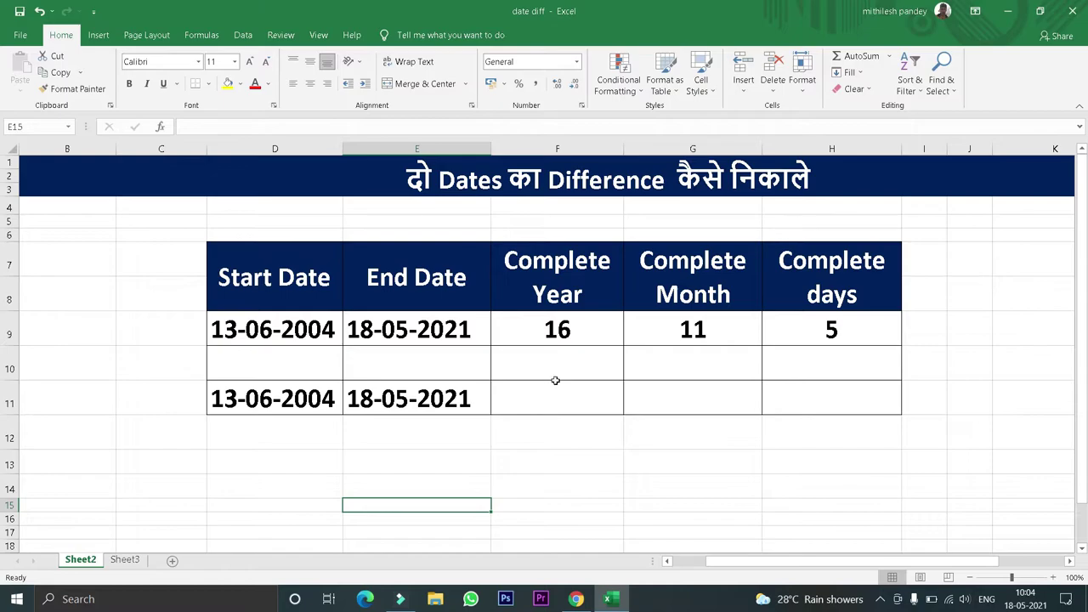
# - Enter =datedif(D11,E11,"y") in F11 so it shows 16 complete years
pyautogui.click(518, 399)
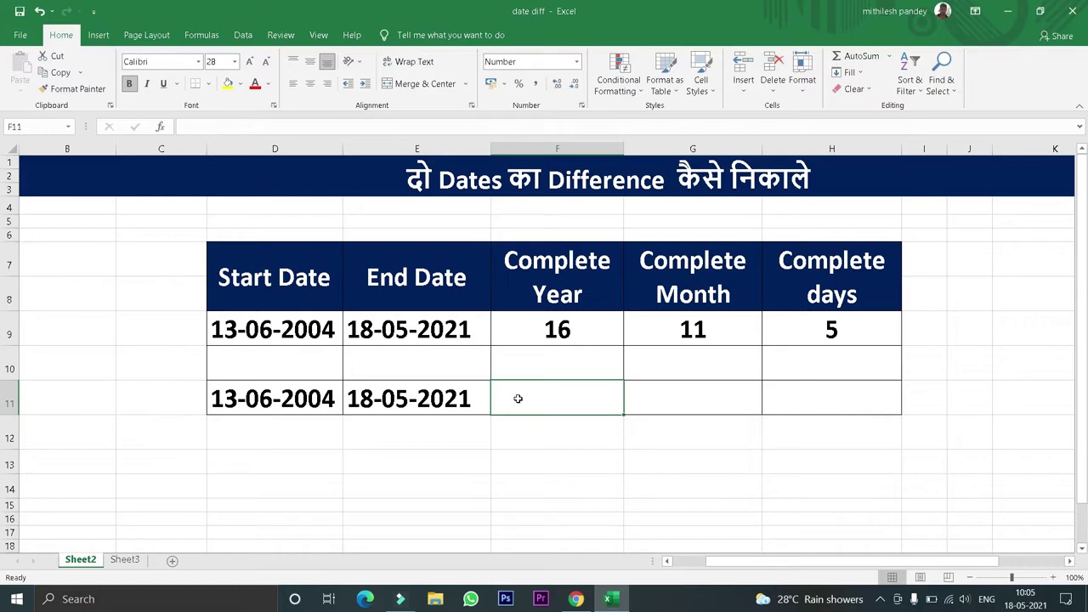
pyautogui.write('=')
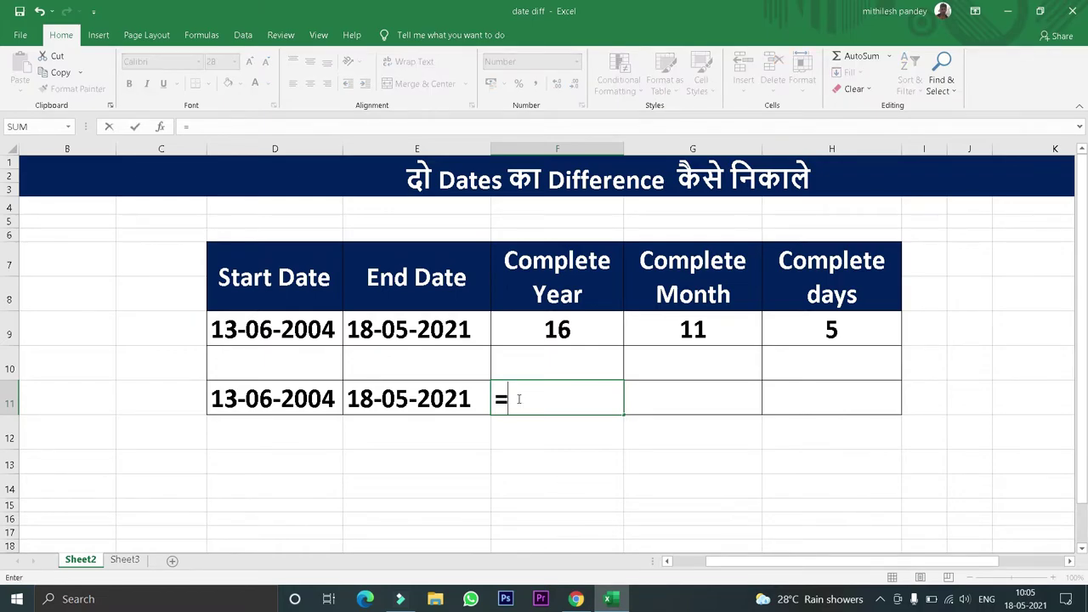
pyautogui.write('da')
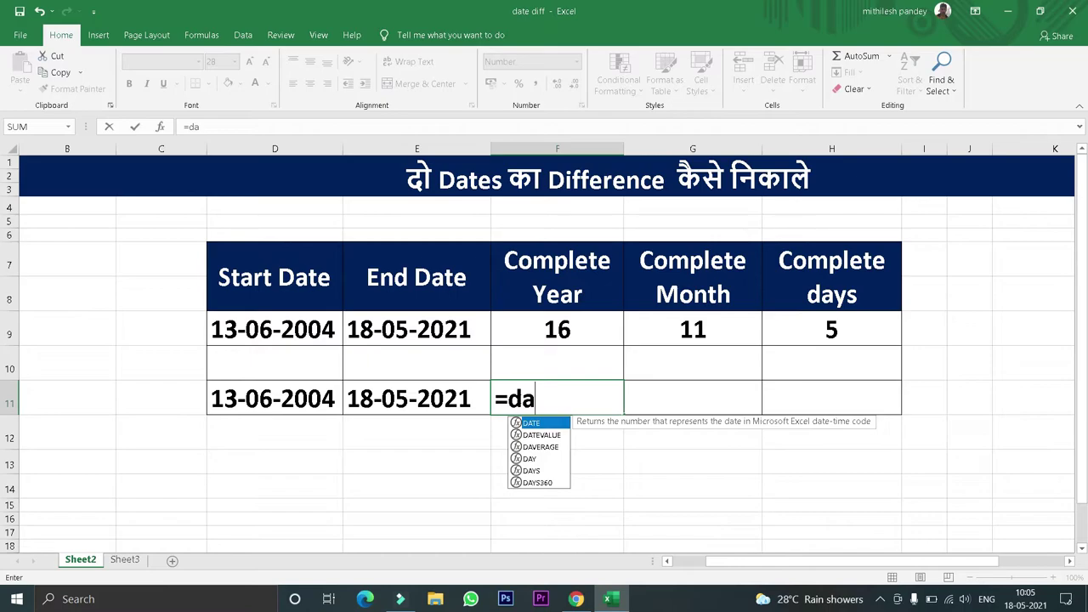
pyautogui.write('tedif')
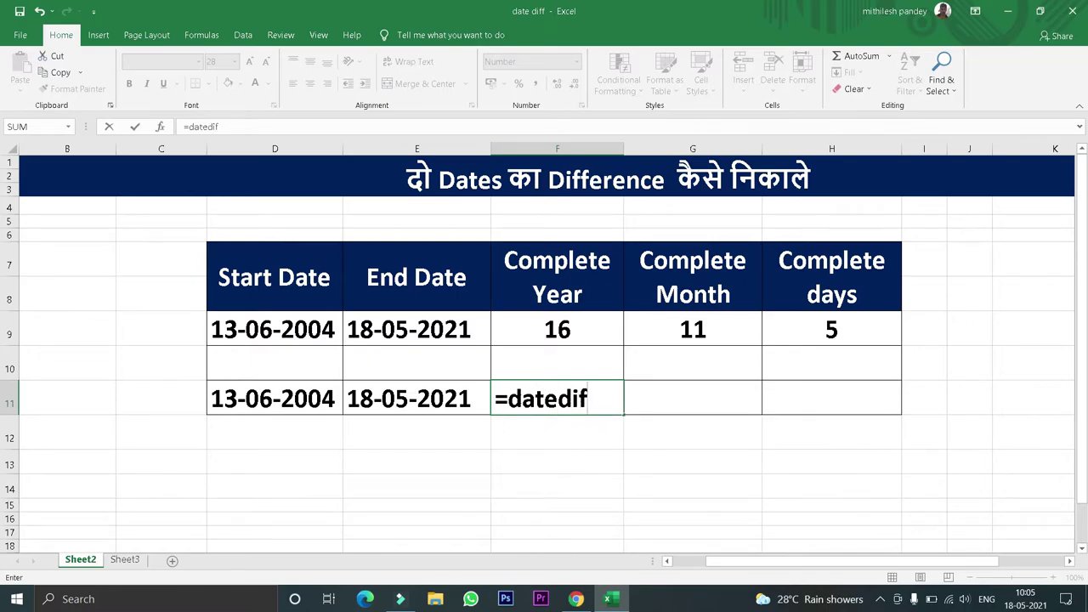
pyautogui.write('(')
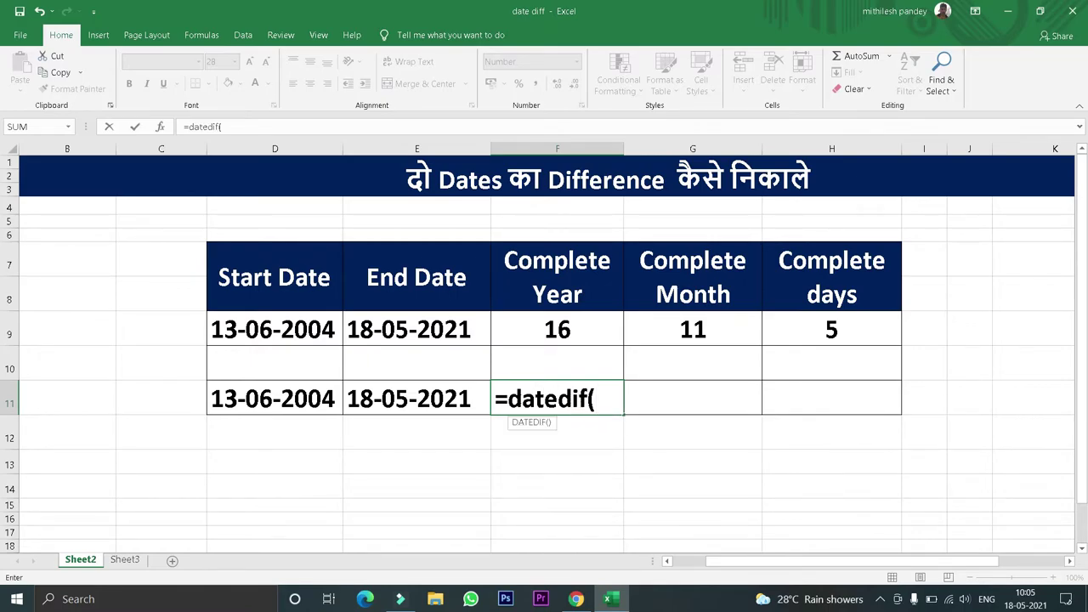
pyautogui.click(281, 398)
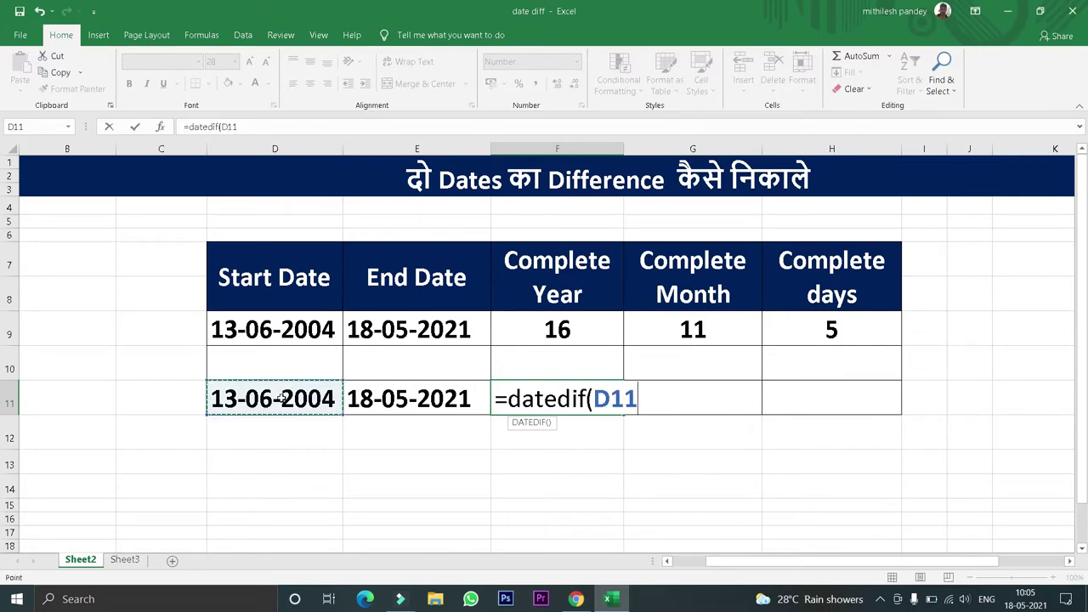
pyautogui.write(',')
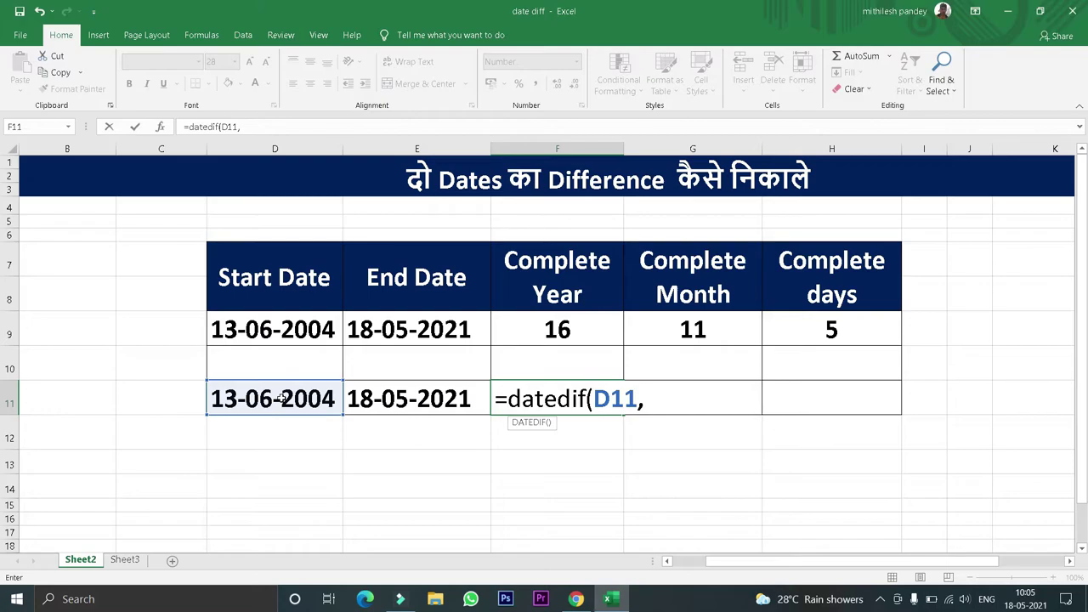
pyautogui.click(414, 400)
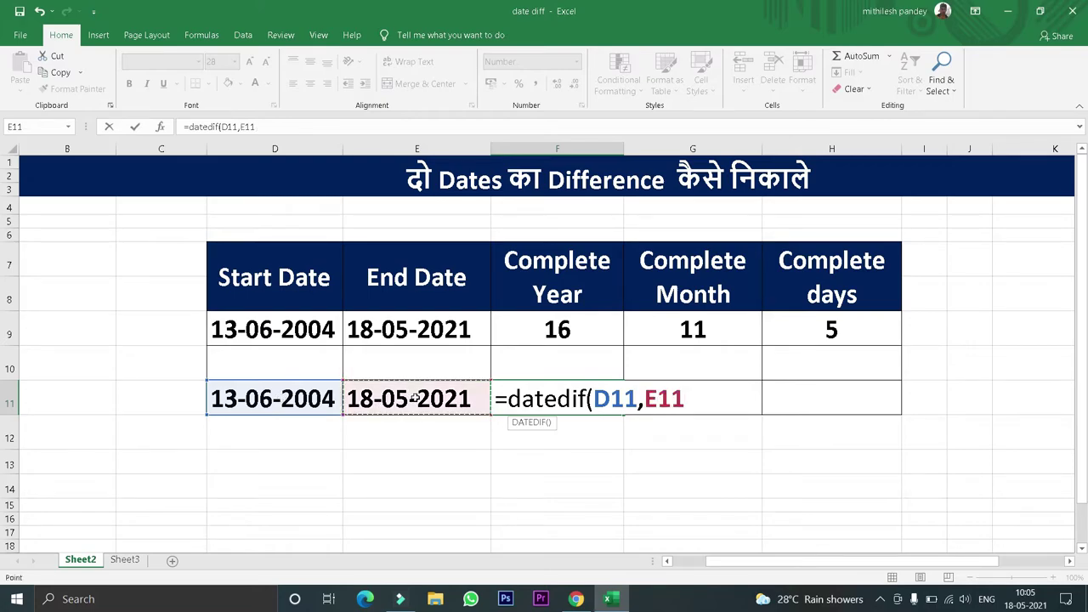
pyautogui.write(',')
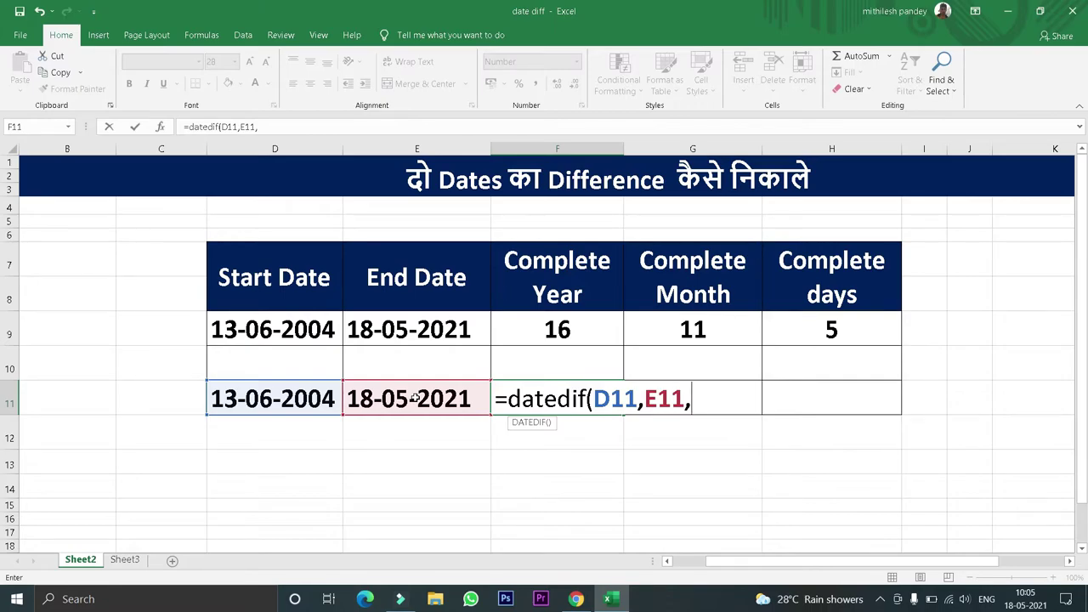
pyautogui.write('"')
pyautogui.write('y')
pyautogui.write('"')
pyautogui.write(')')
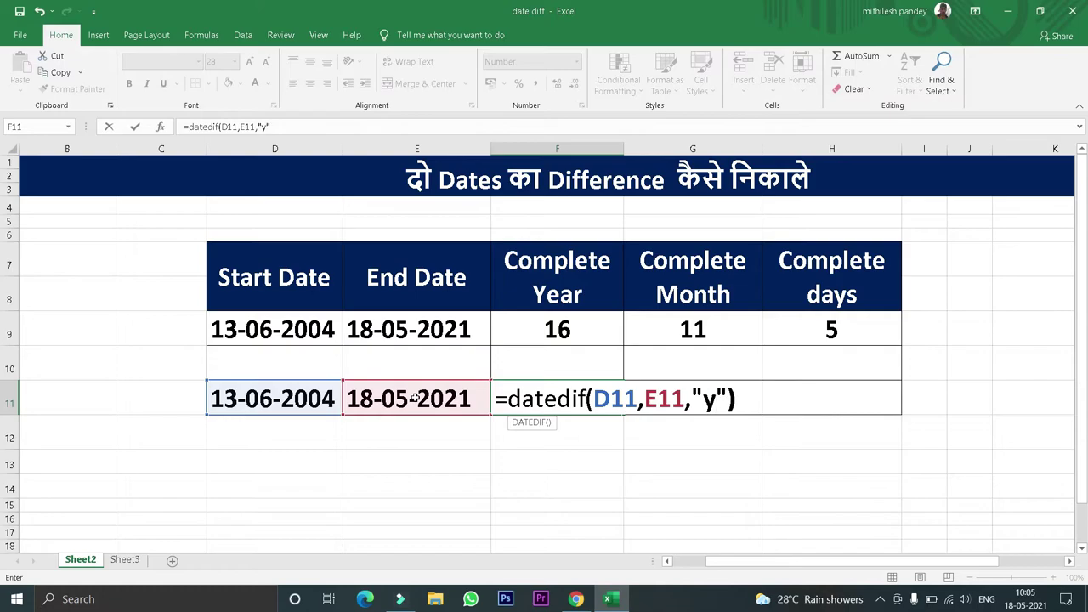
pyautogui.press('Return')
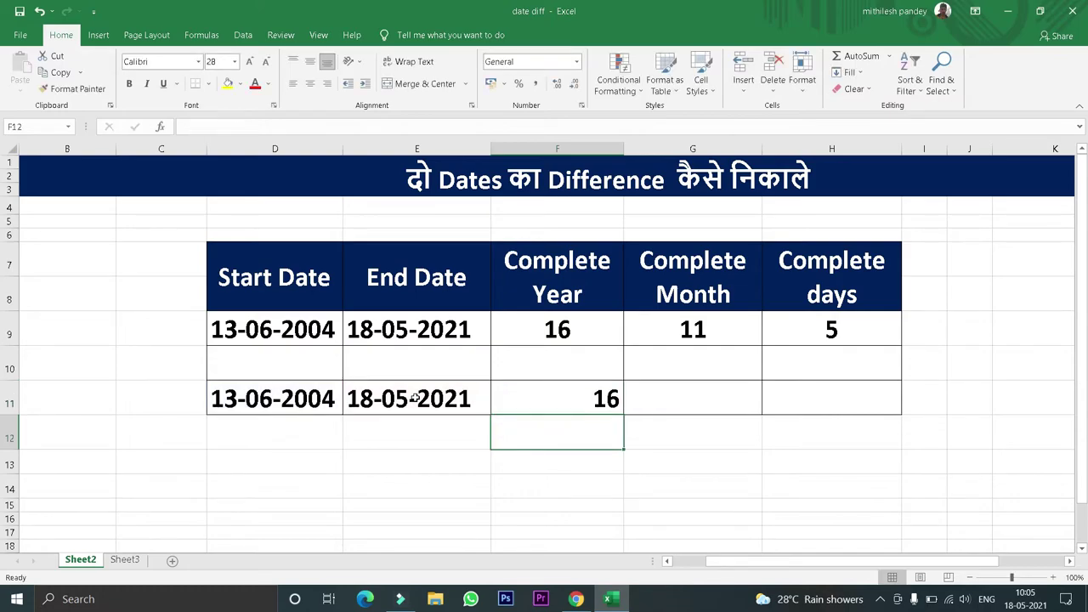
# - Make F11's formula use absolute references: =DATEDIF($D$11,$E$11,"y")
pyautogui.click(678, 459)
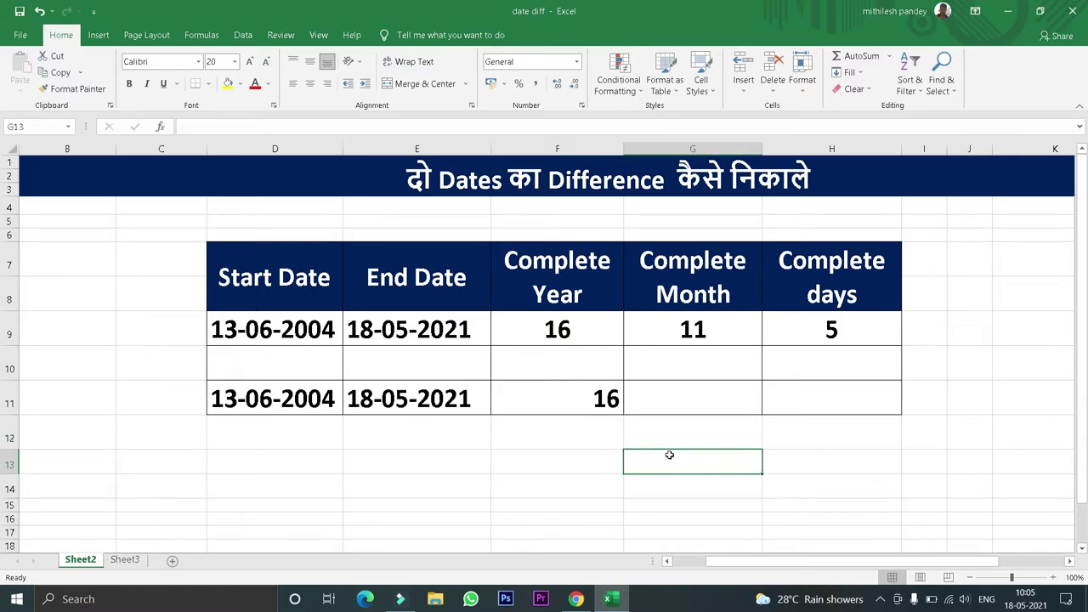
pyautogui.click(562, 401)
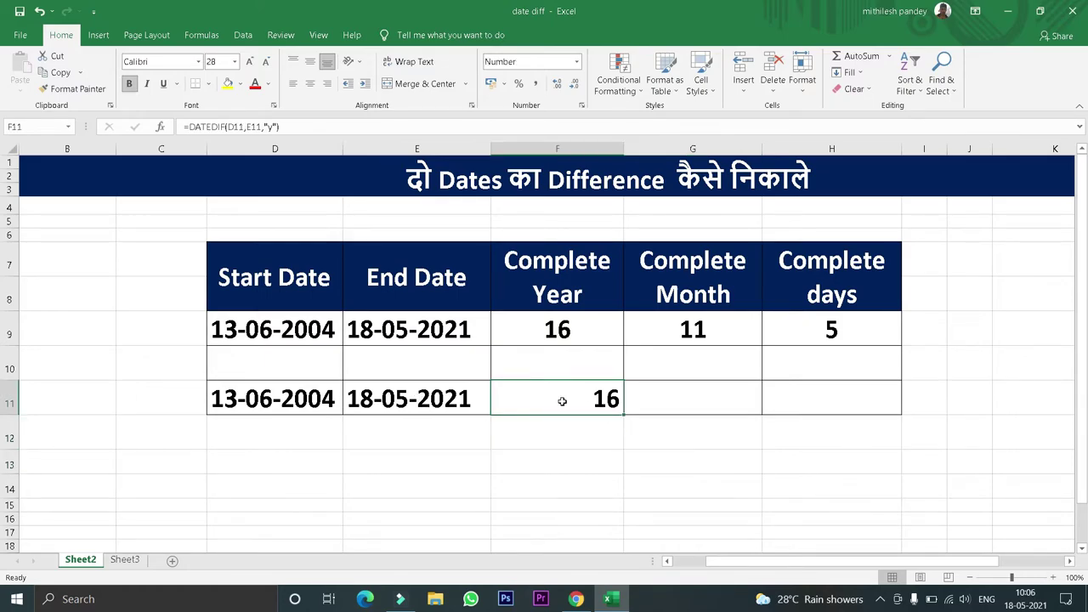
pyautogui.press('F2')
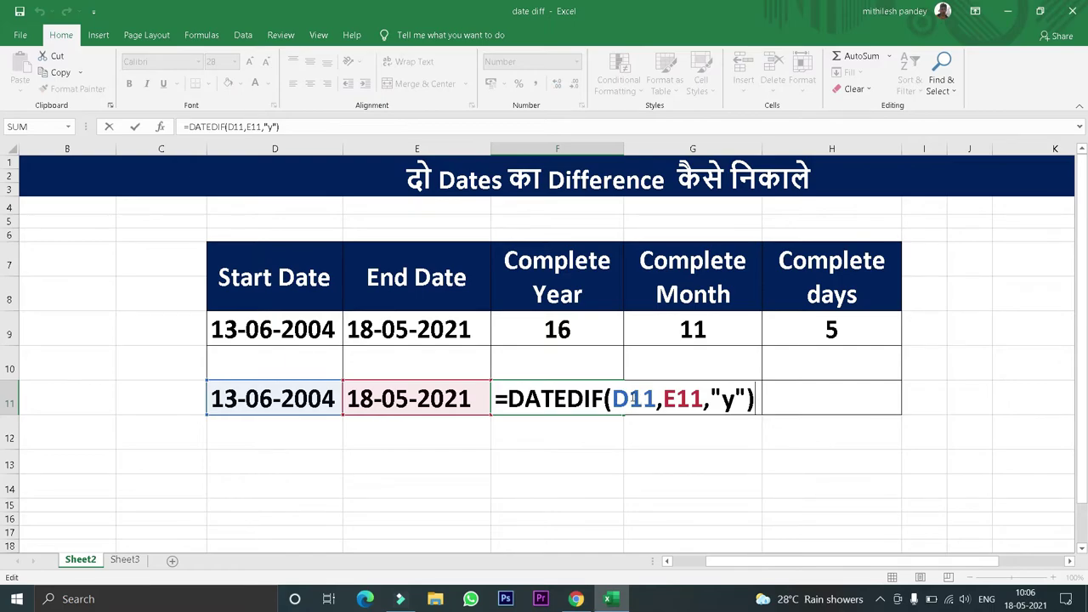
pyautogui.click(631, 399)
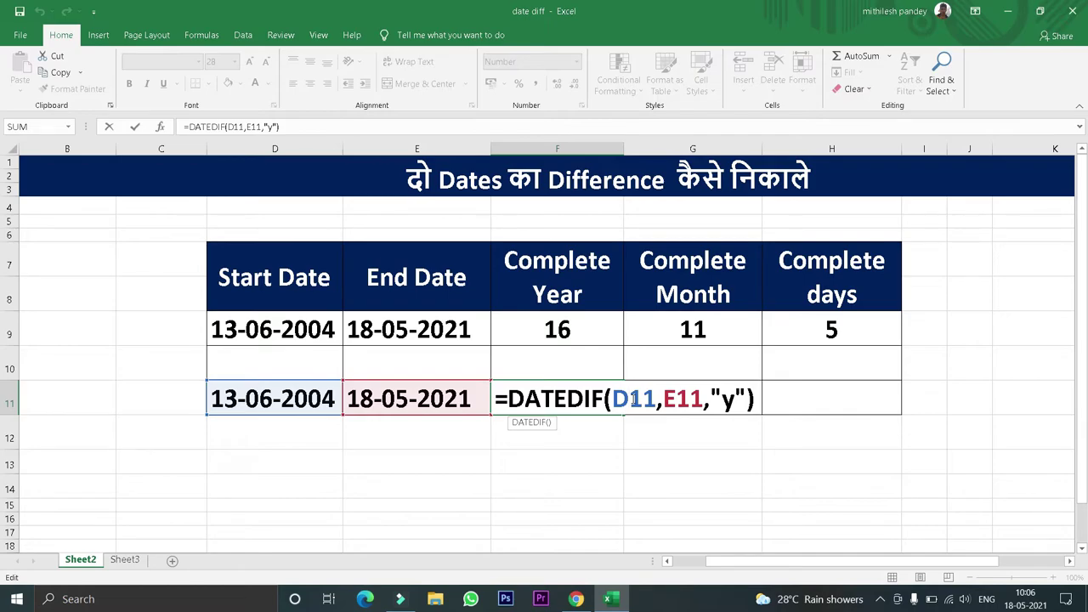
pyautogui.press('F4')
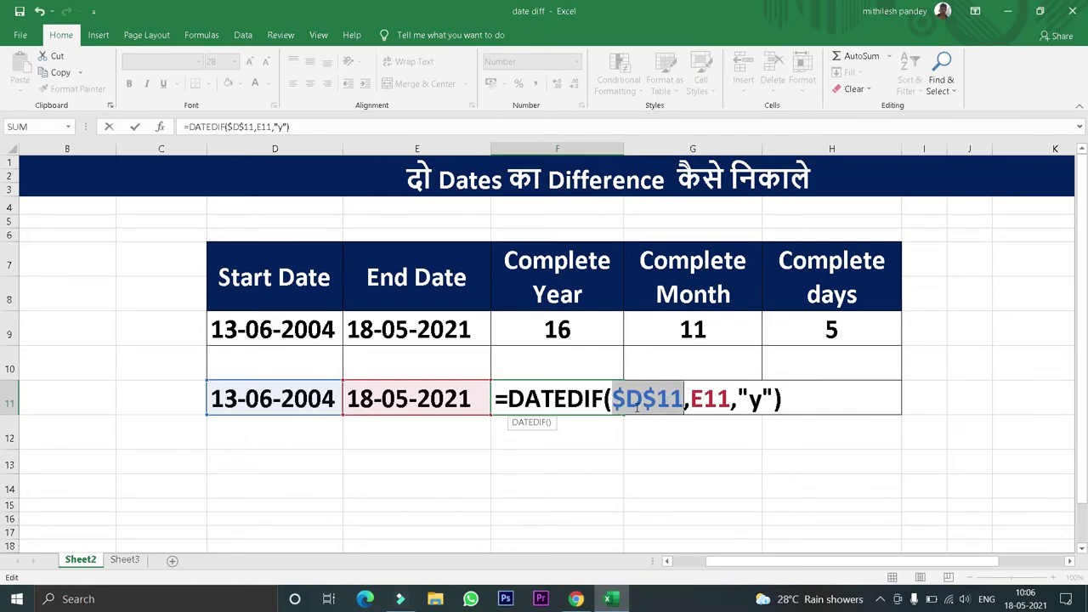
pyautogui.click(705, 398)
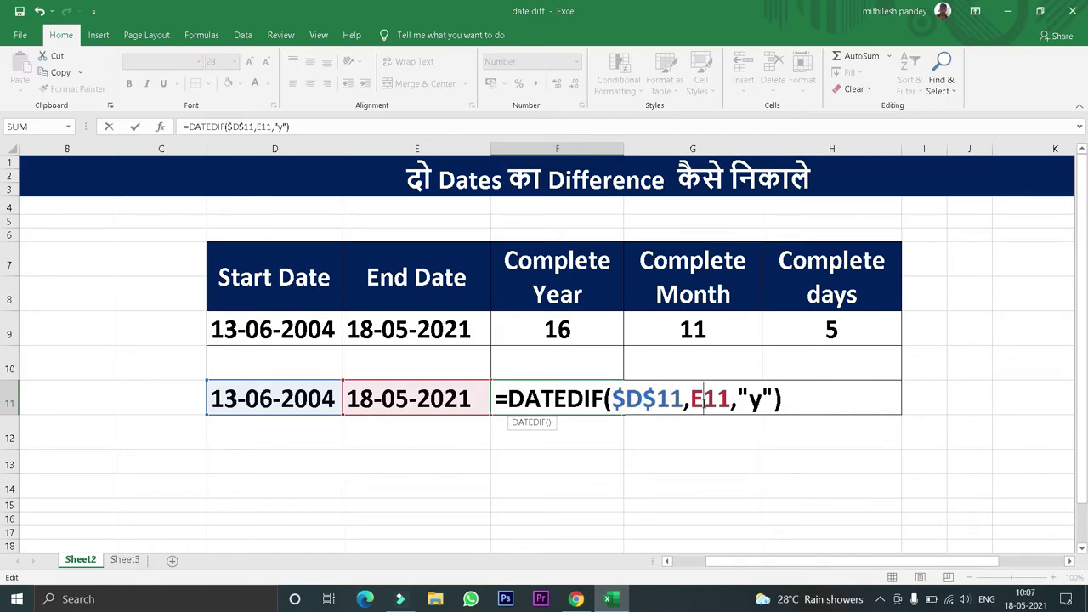
pyautogui.press('F4')
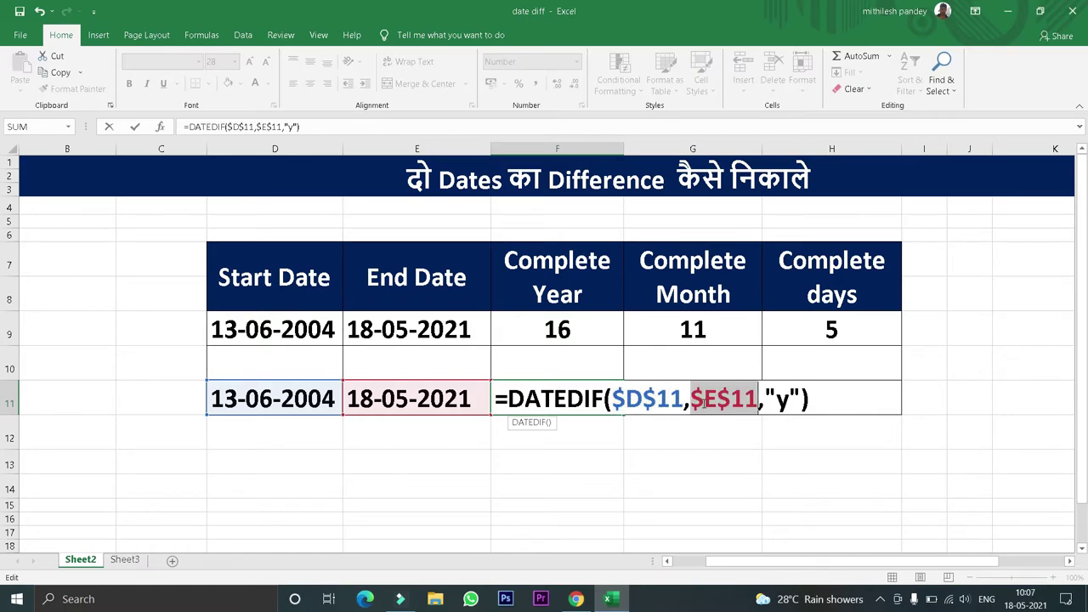
pyautogui.press('Return')
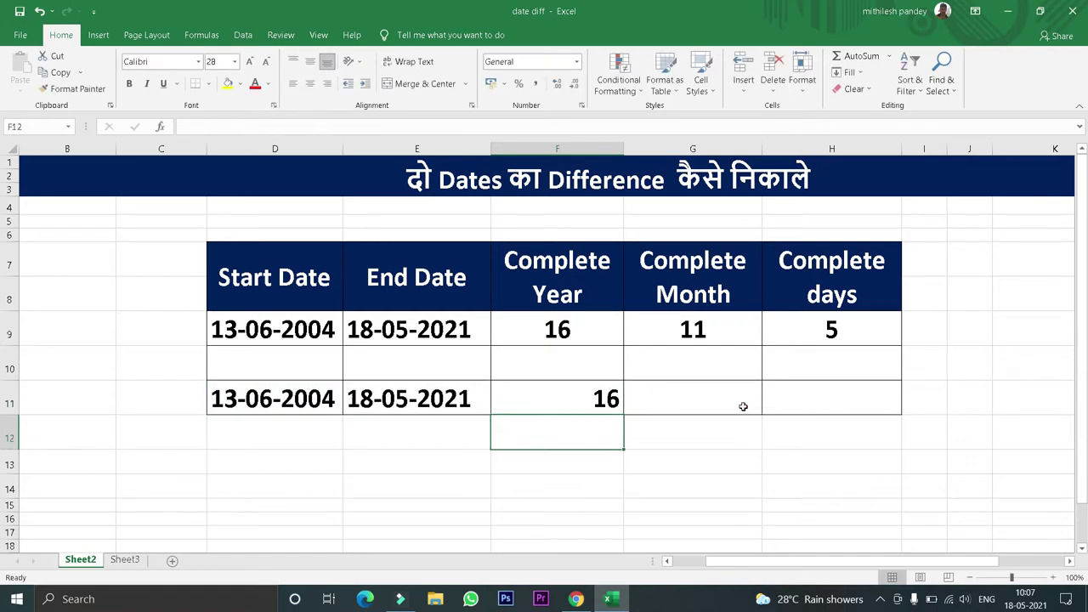
pyautogui.click(560, 403)
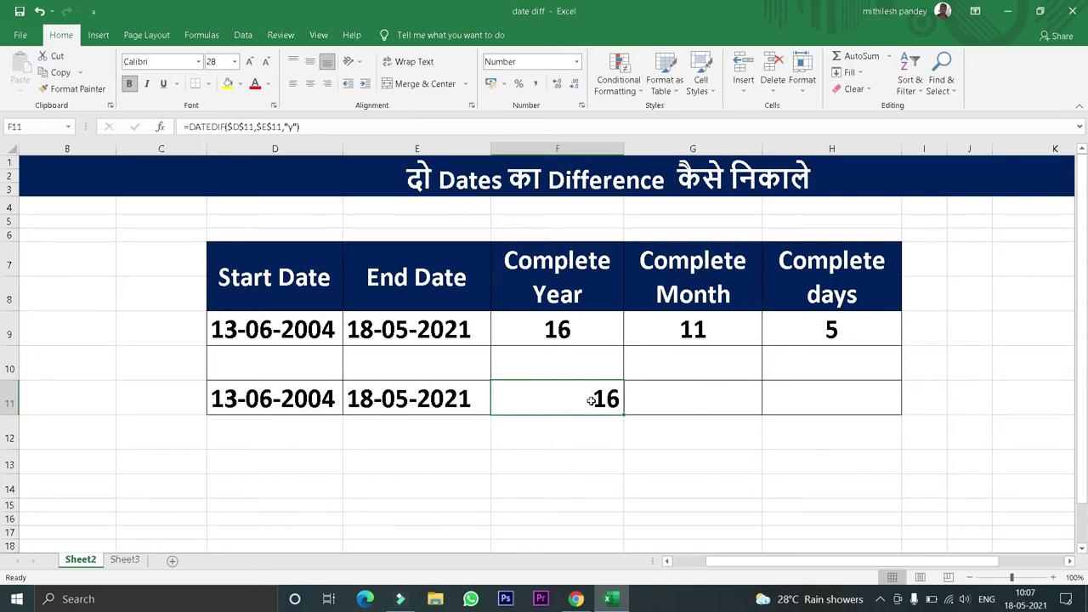
# - Copy the absolute-reference years formula from F11 into G11:H11
pyautogui.hotkey('ctrl', 'c')
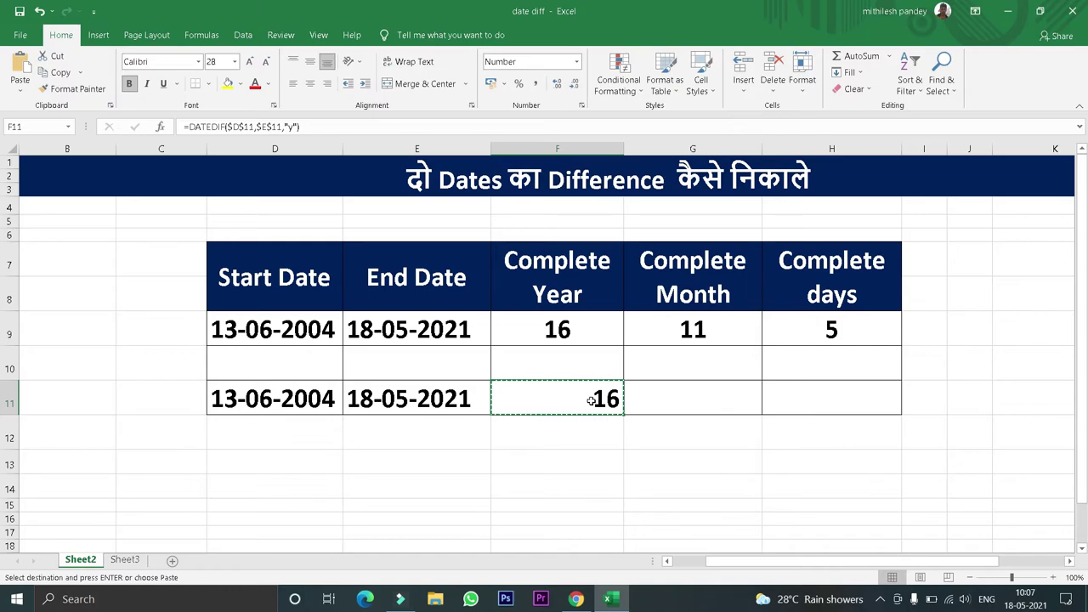
pyautogui.press('Right')
pyautogui.hotkey('shift', 'Right')
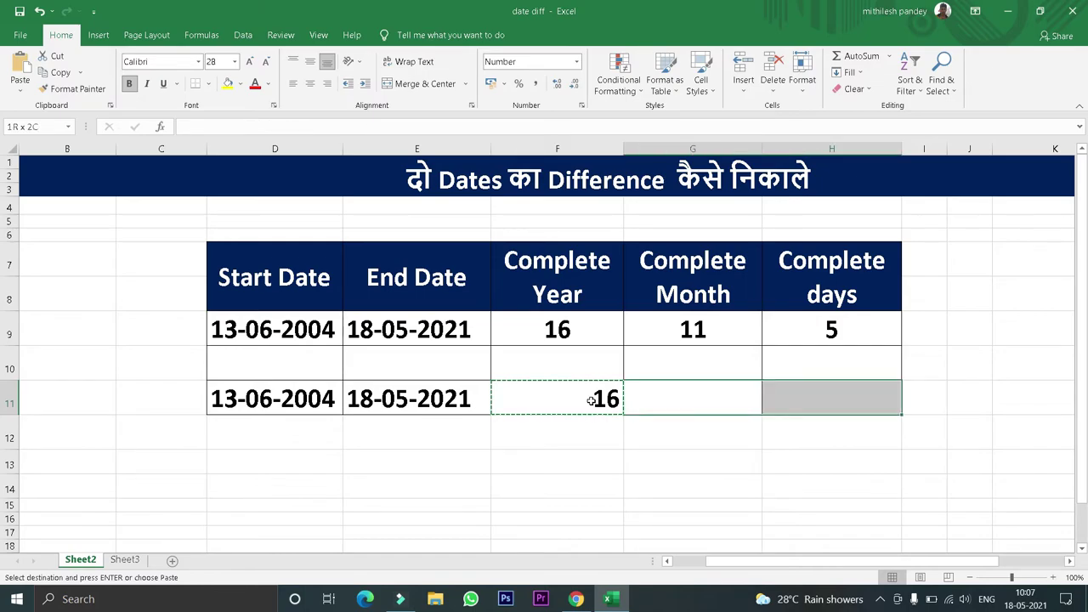
pyautogui.press('Return')
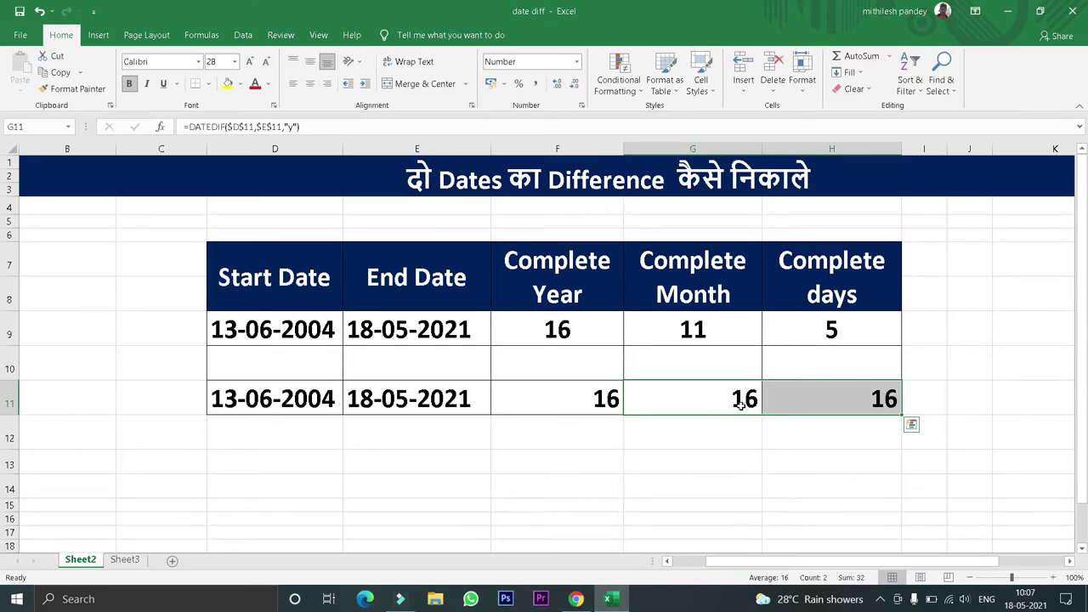
pyautogui.click(731, 404)
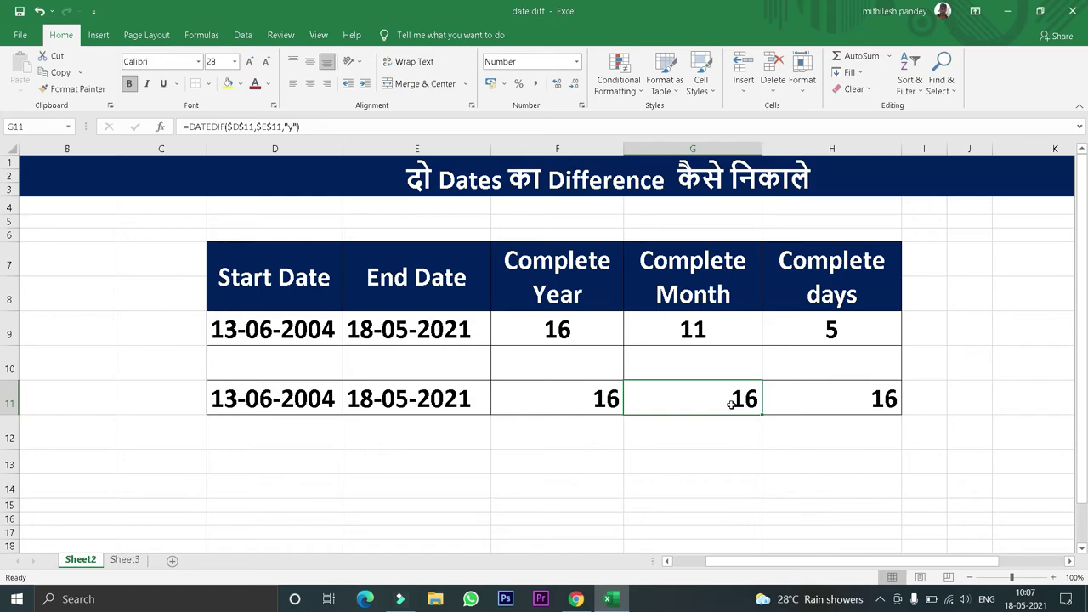
# - Change G11's DATEDIF unit from "y" to "ym" so it shows 11 months
pyautogui.doubleClick(731, 404)
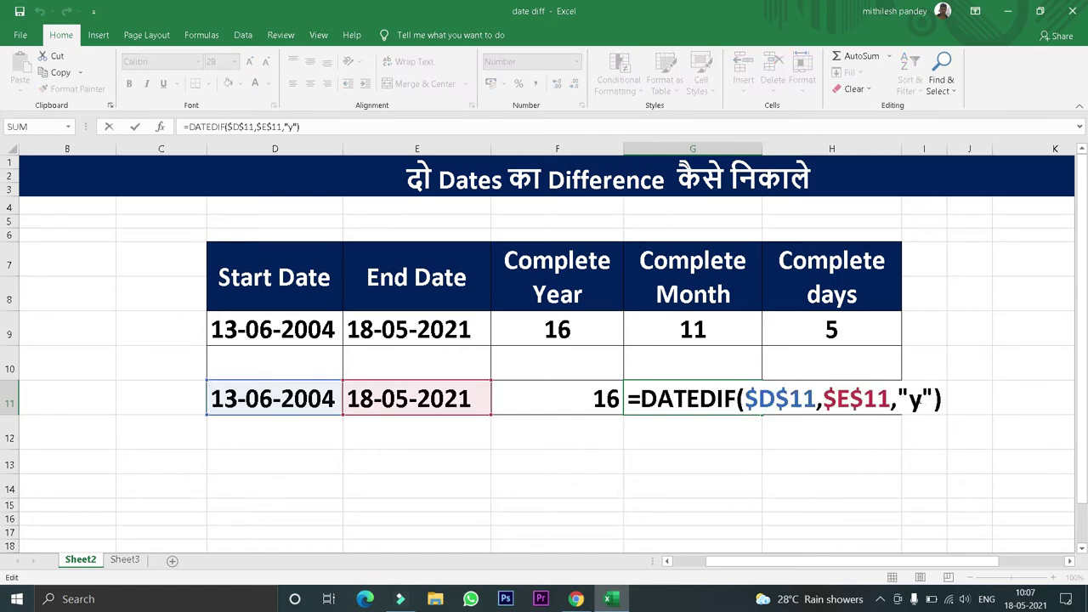
pyautogui.click(922, 399)
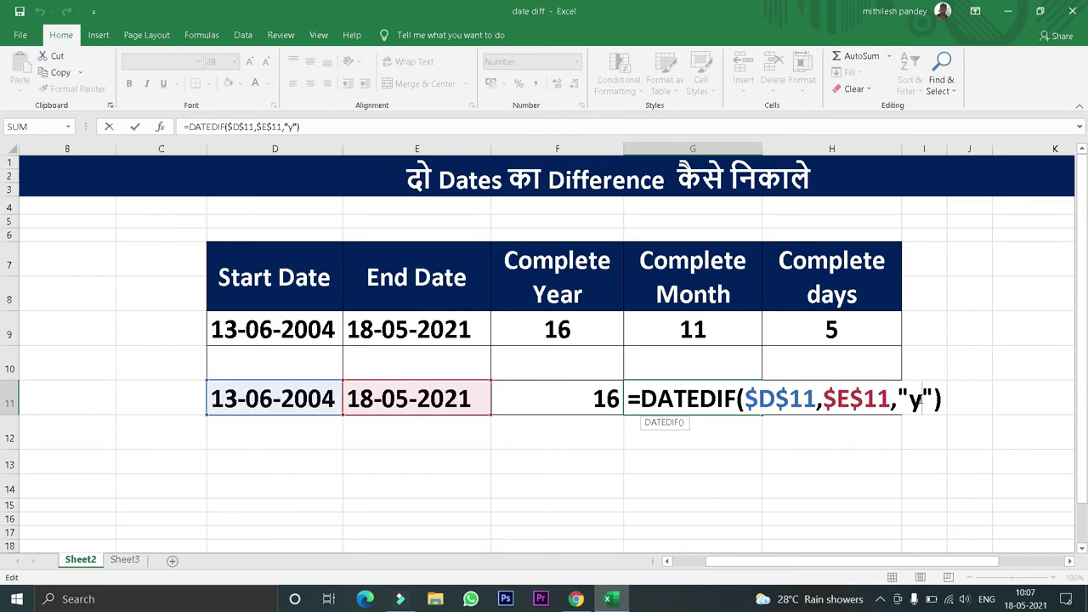
pyautogui.write('m')
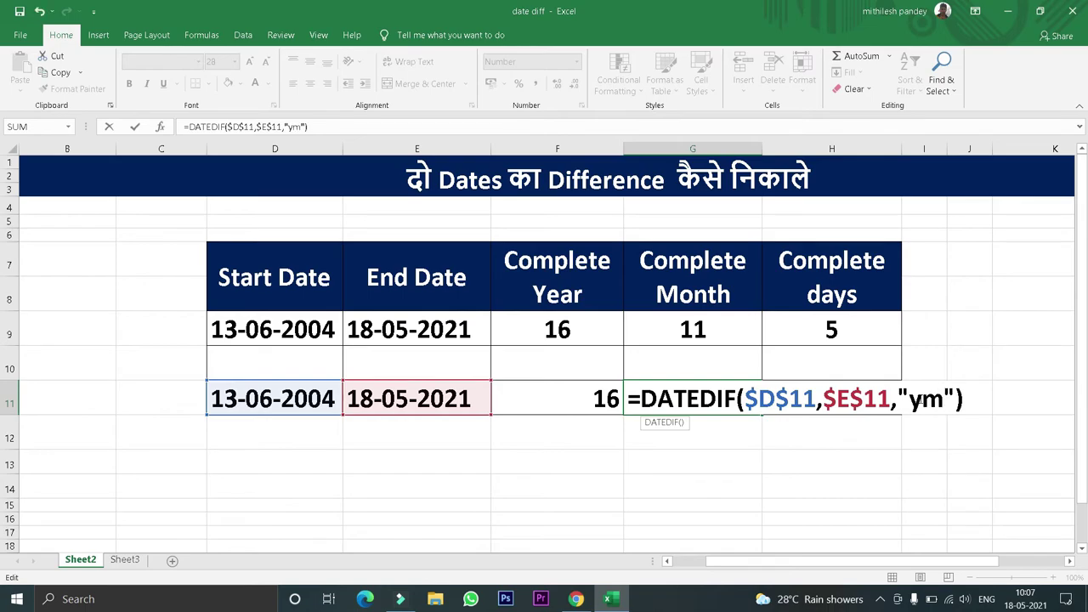
pyautogui.press('Return')
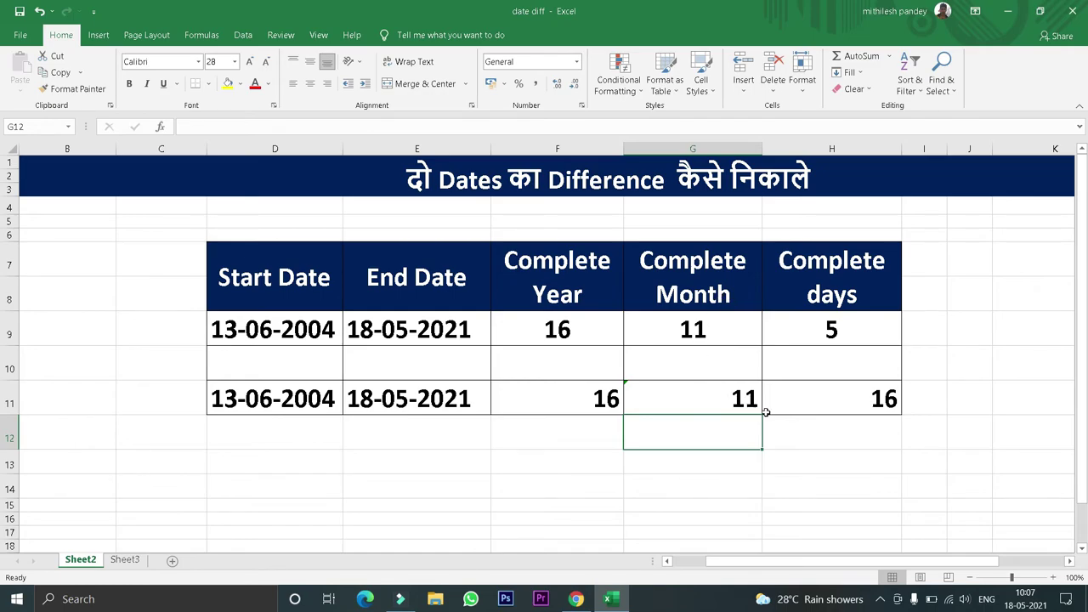
pyautogui.click(848, 394)
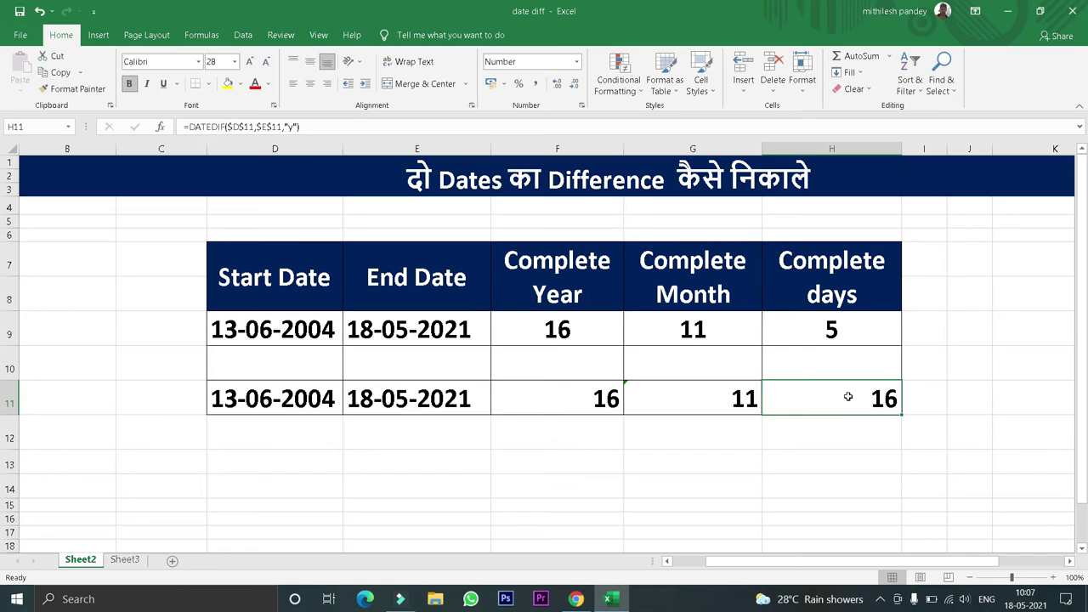
# - Replace H11's DATEDIF unit "y" with "md" so it shows 5 days
pyautogui.press('F2')
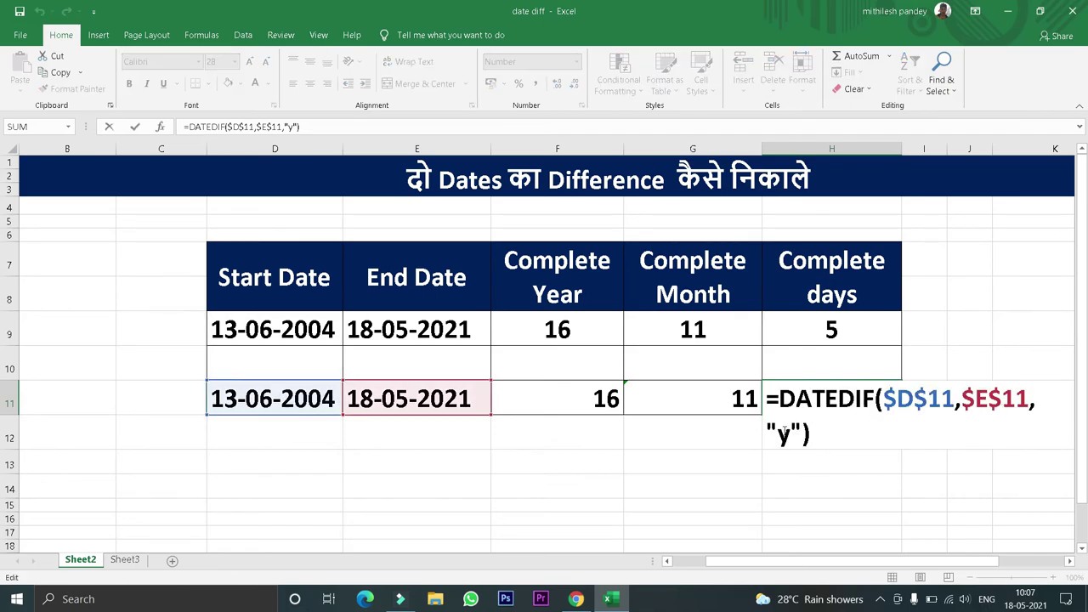
pyautogui.click(791, 432)
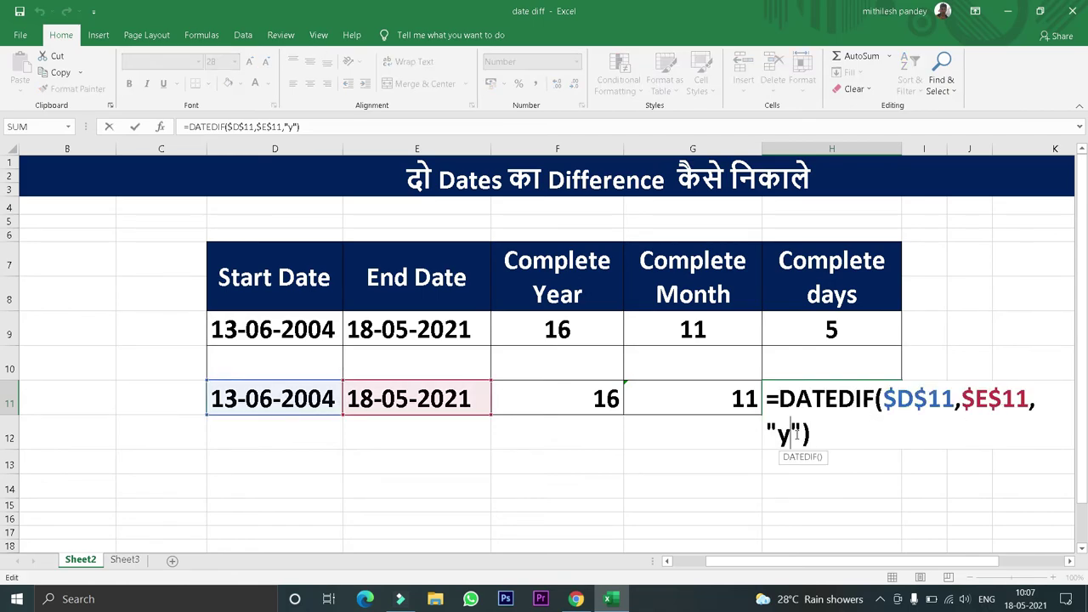
pyautogui.press('BackSpace')
pyautogui.write('m')
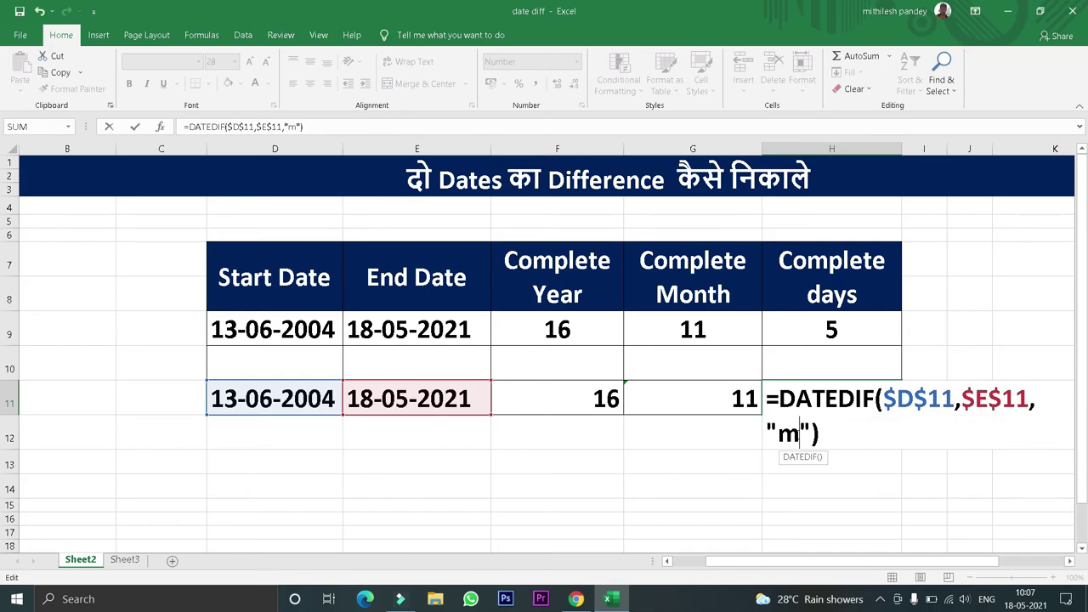
pyautogui.write('d')
pyautogui.press('Return')
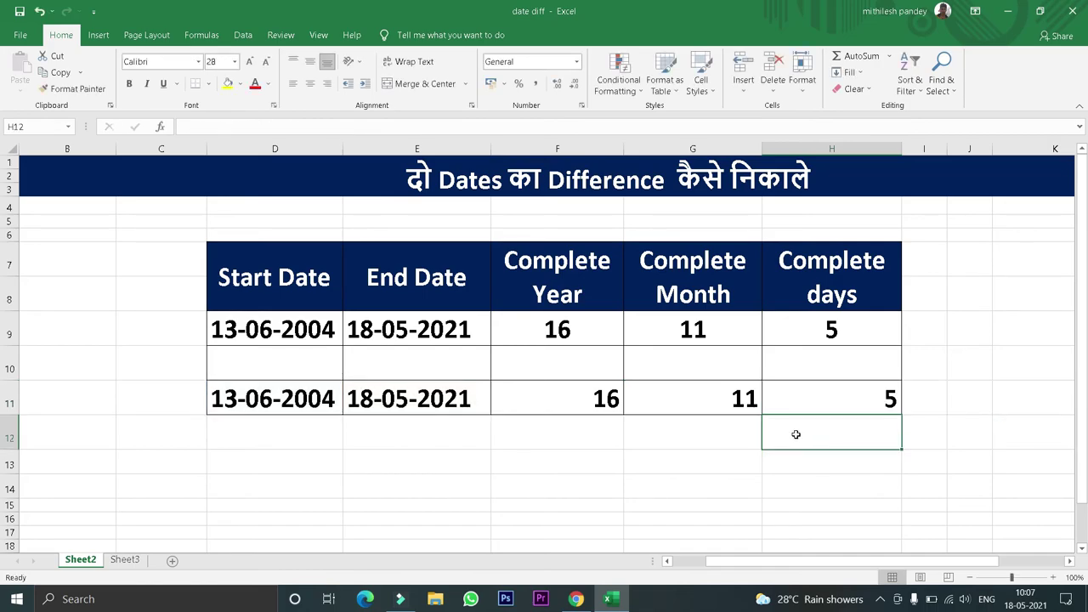